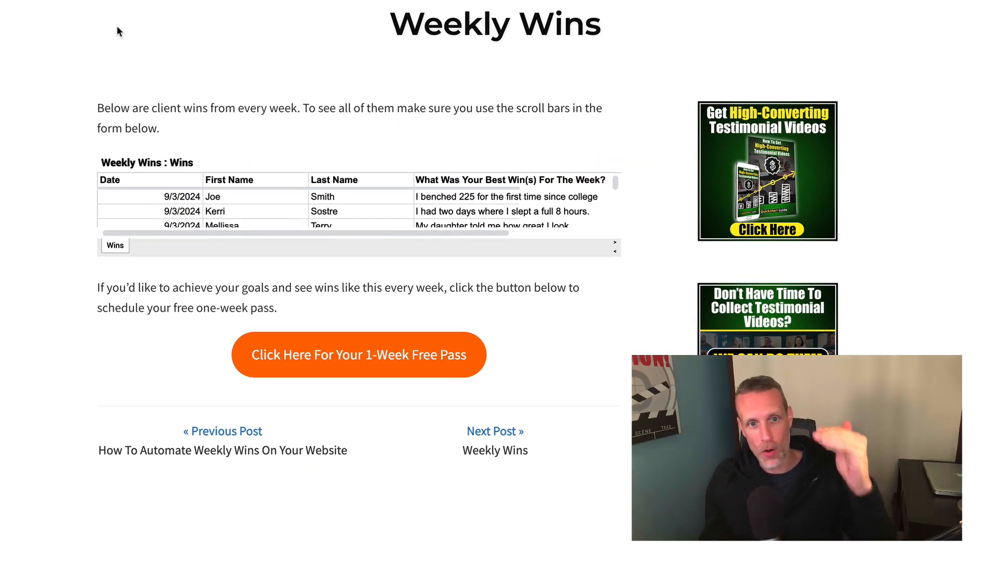
# Scroll through the embedded wins table on the Weekly Wins page.
pyautogui.moveTo(613, 180)
pyautogui.mouseDown()
pyautogui.moveTo(615, 215)
pyautogui.moveTo(613, 180)
pyautogui.mouseUp()
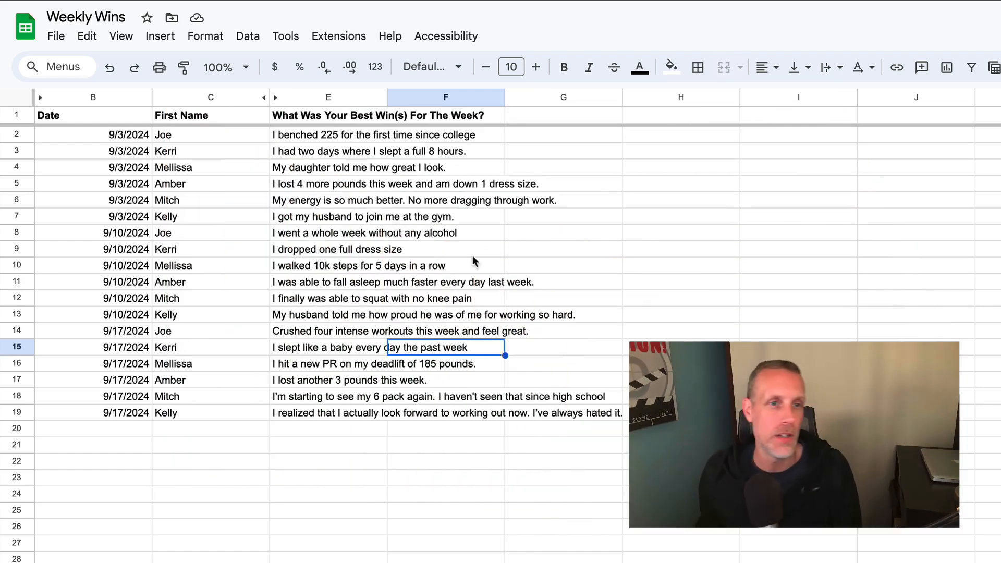
# Unhide column D so Last Name appears beside First Name.
pyautogui.click(546, 465)
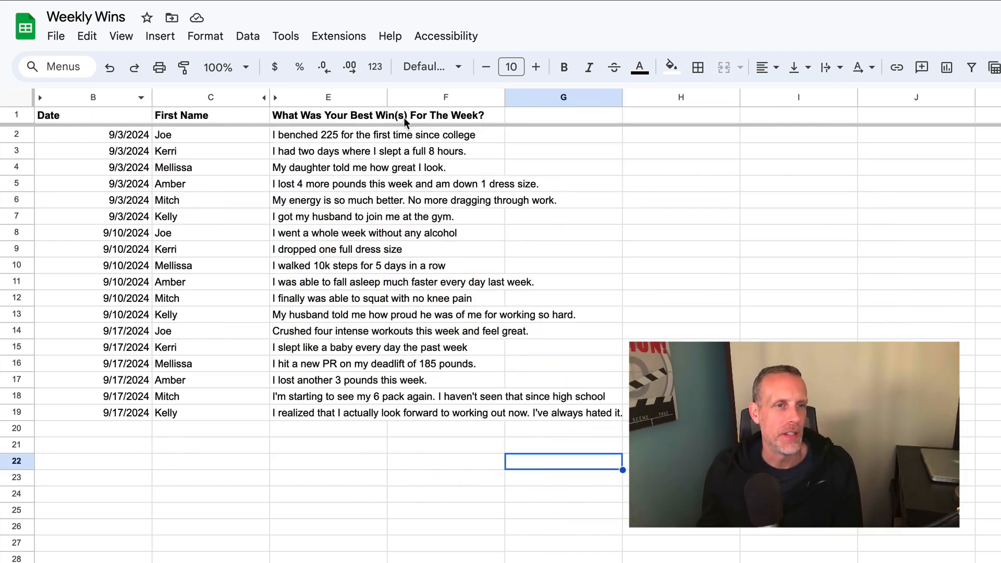
pyautogui.click(264, 98)
pyautogui.click(327, 187)
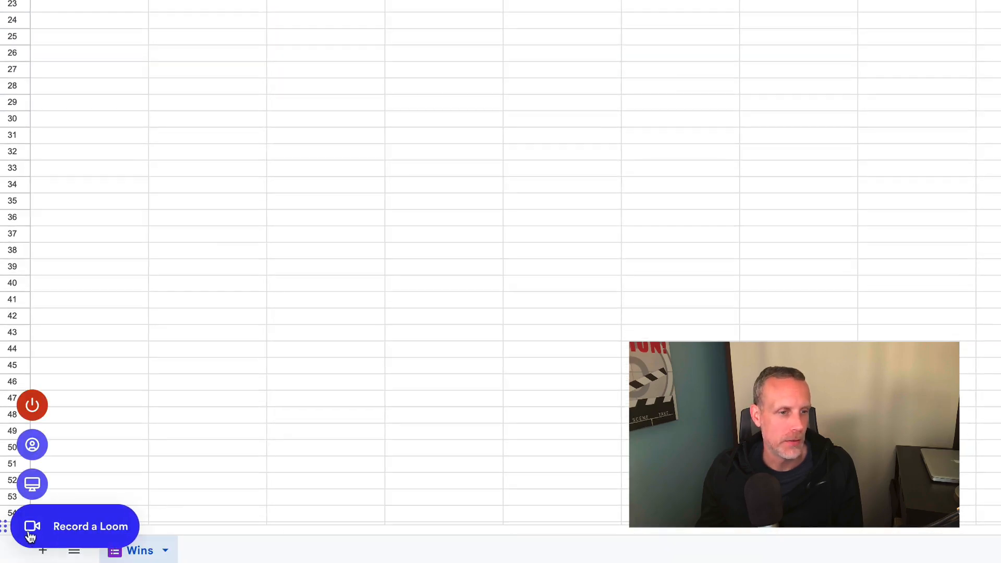
# Add a new sheet and rename it with the client's first name and last initial.
pyautogui.click(42, 553)
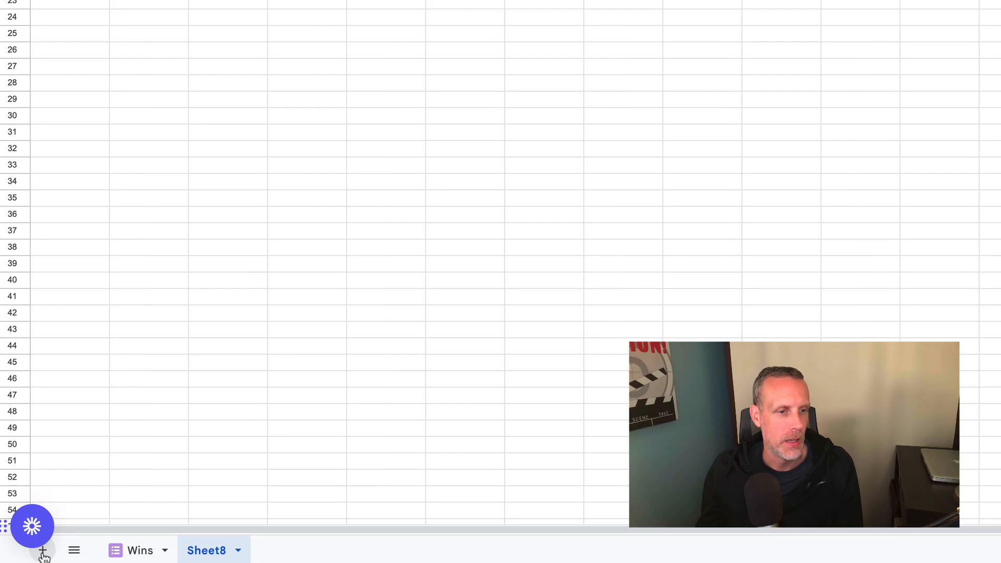
pyautogui.click(238, 551)
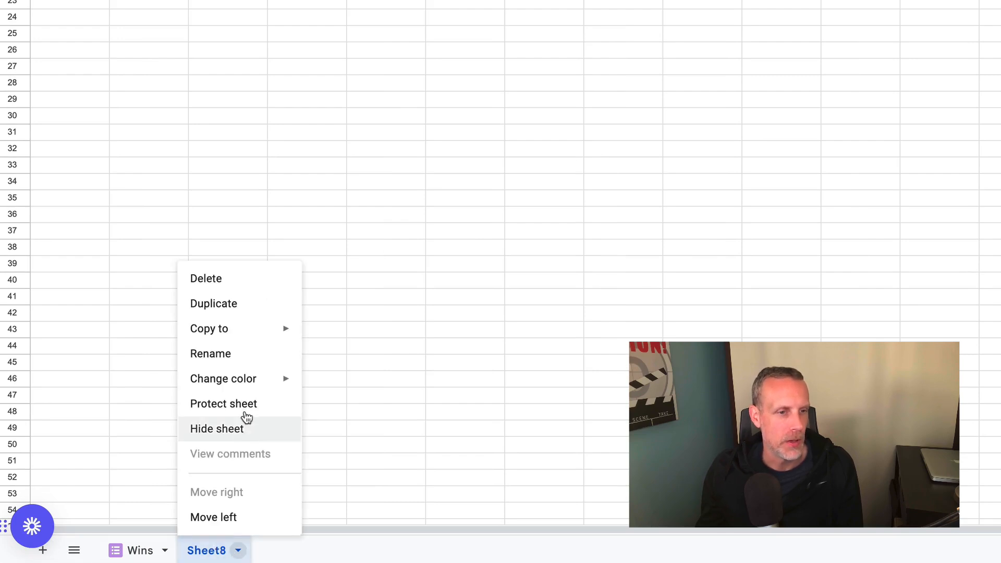
pyautogui.click(236, 360)
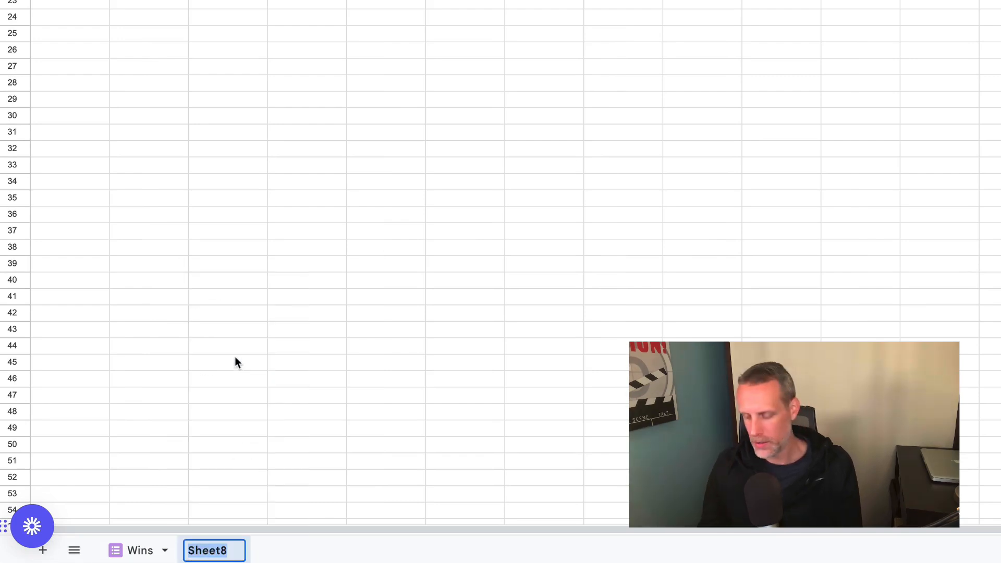
pyautogui.write('Joe S')
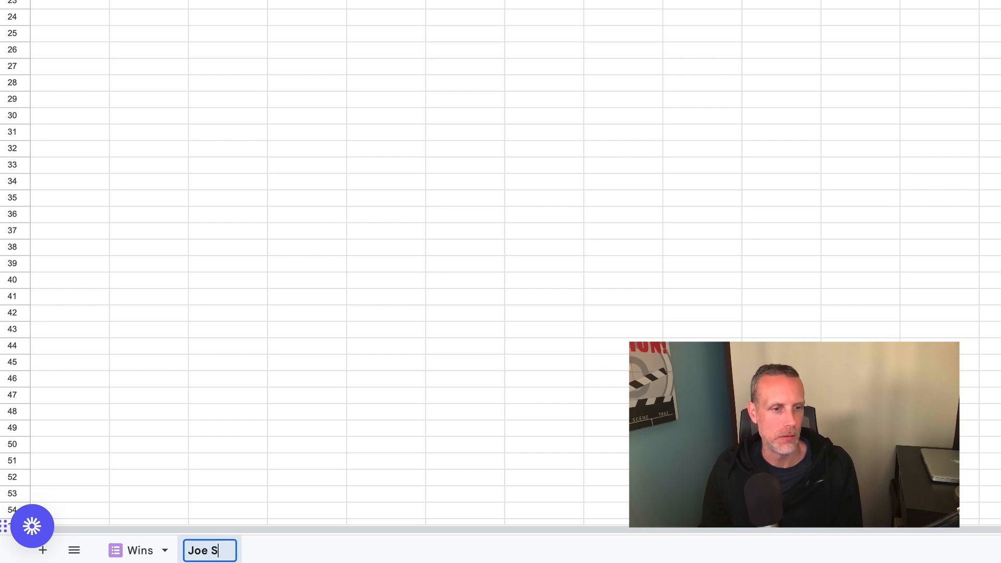
pyautogui.press('Return')
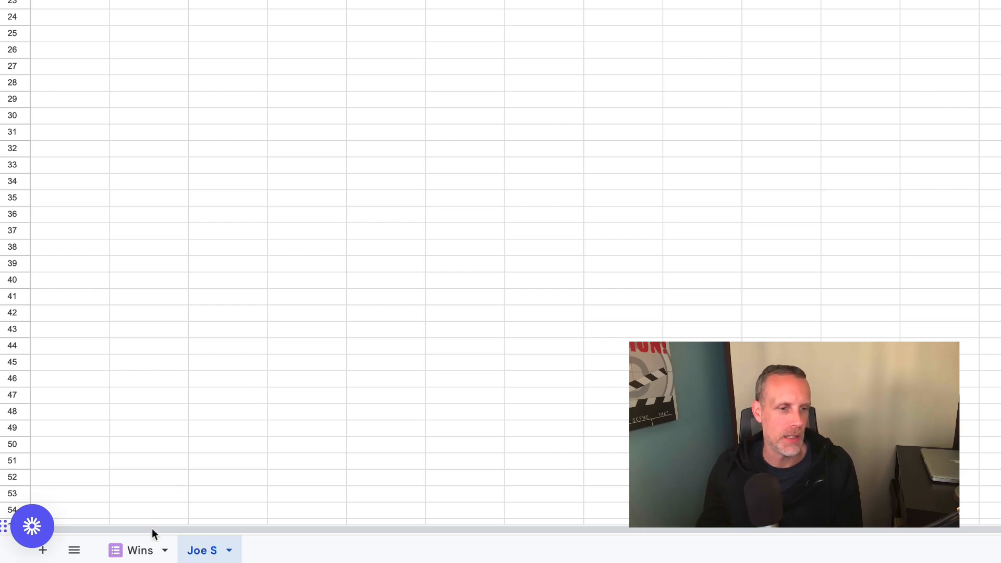
# Check the first win's first and last name on Wins, then return to the client sheet.
pyautogui.click(140, 550)
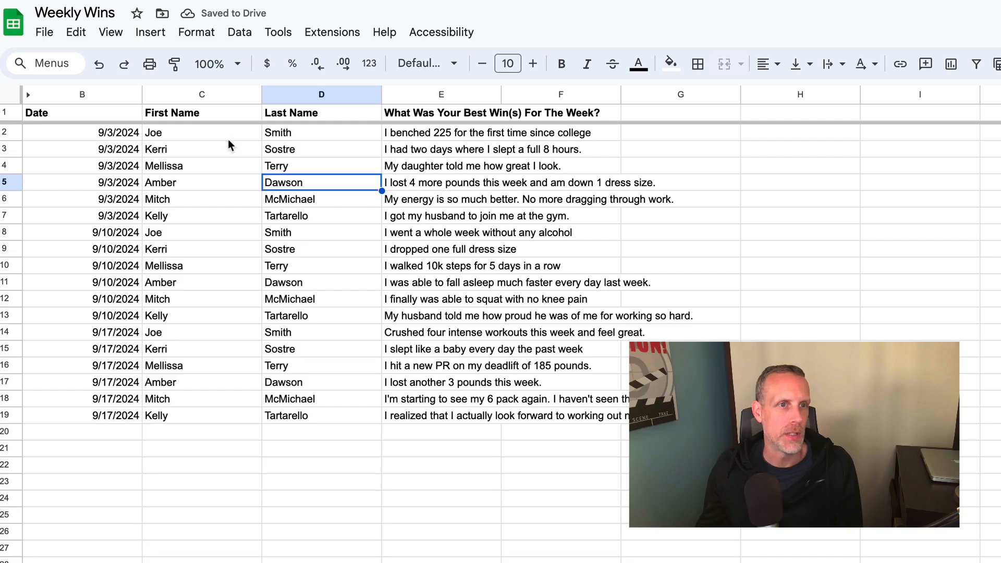
pyautogui.click(191, 135)
pyautogui.keyDown('shift'); pyautogui.click(330, 130); pyautogui.keyUp('shift')
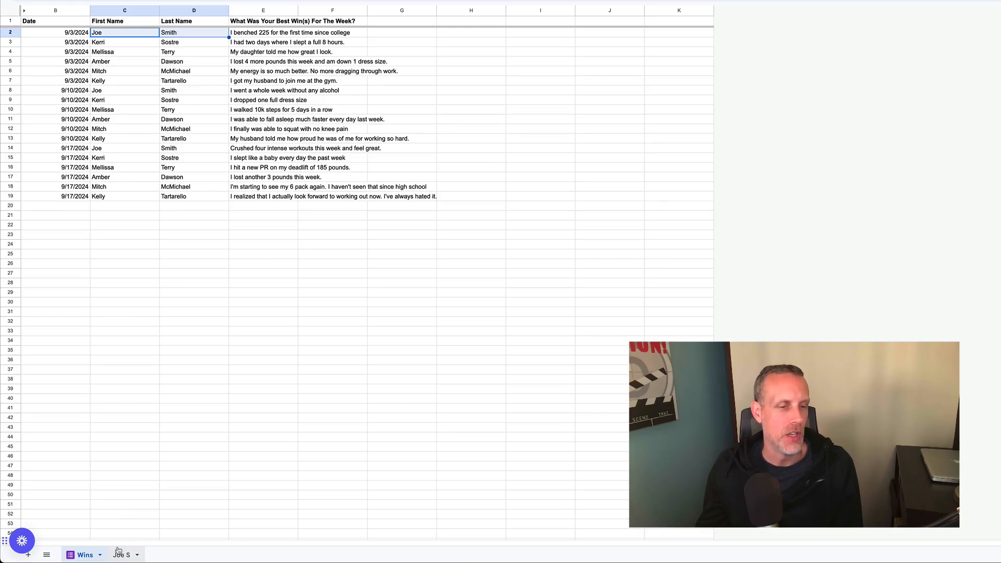
pyautogui.click(121, 555)
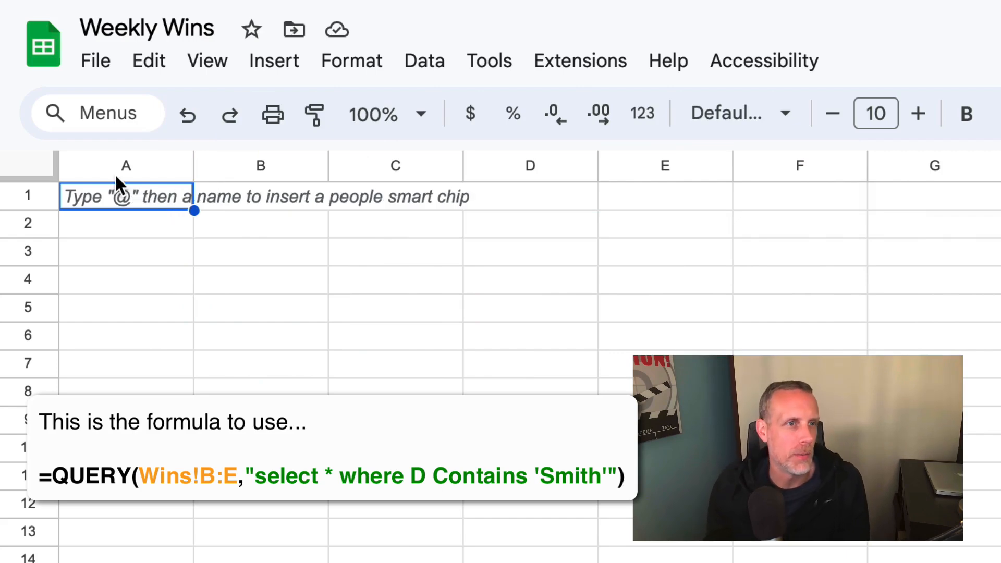
# Start a =QUERY(Wins! formula in cell A1 of the client sheet.
pyautogui.doubleClick(119, 192)
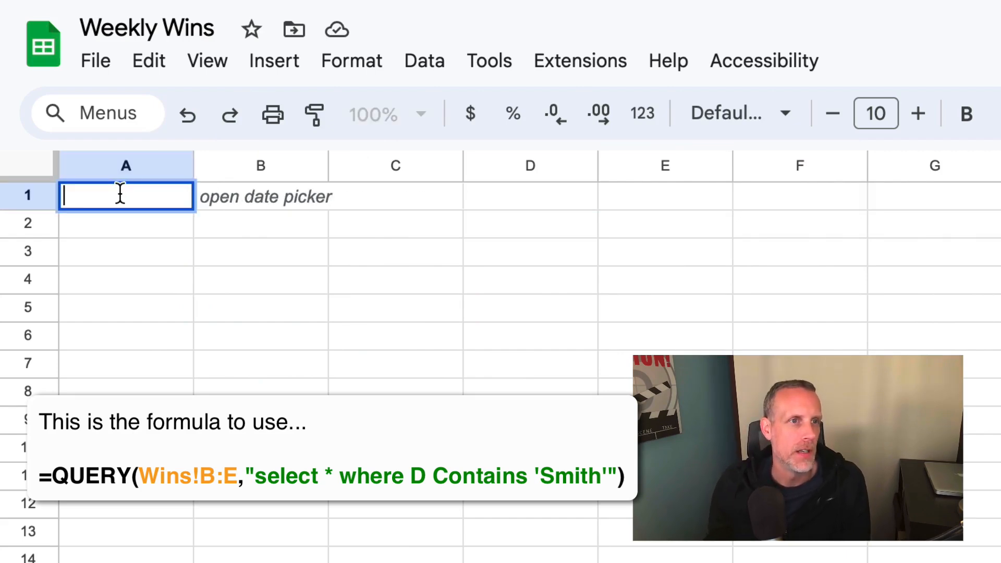
pyautogui.write('=')
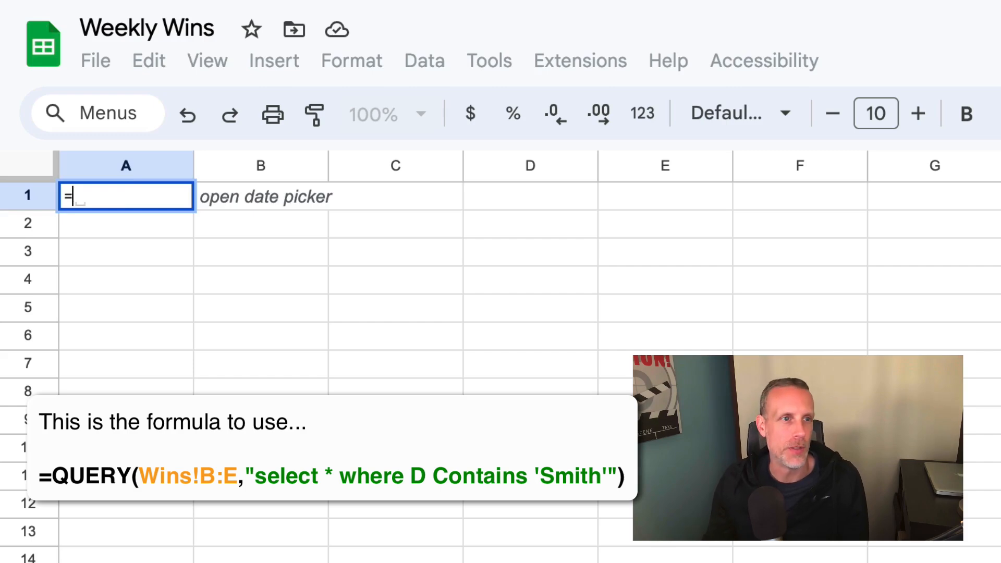
pyautogui.write('QUERY')
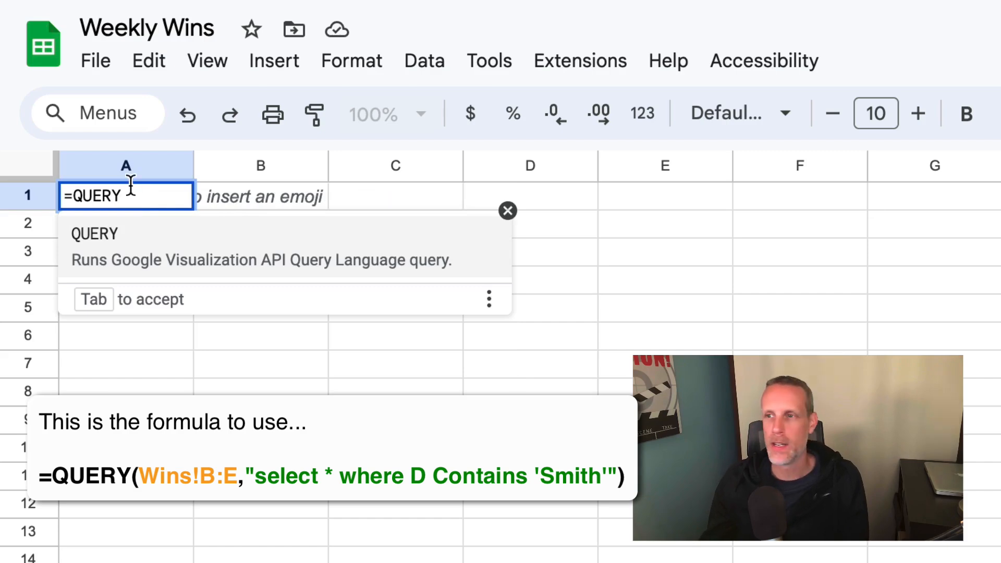
pyautogui.write('(')
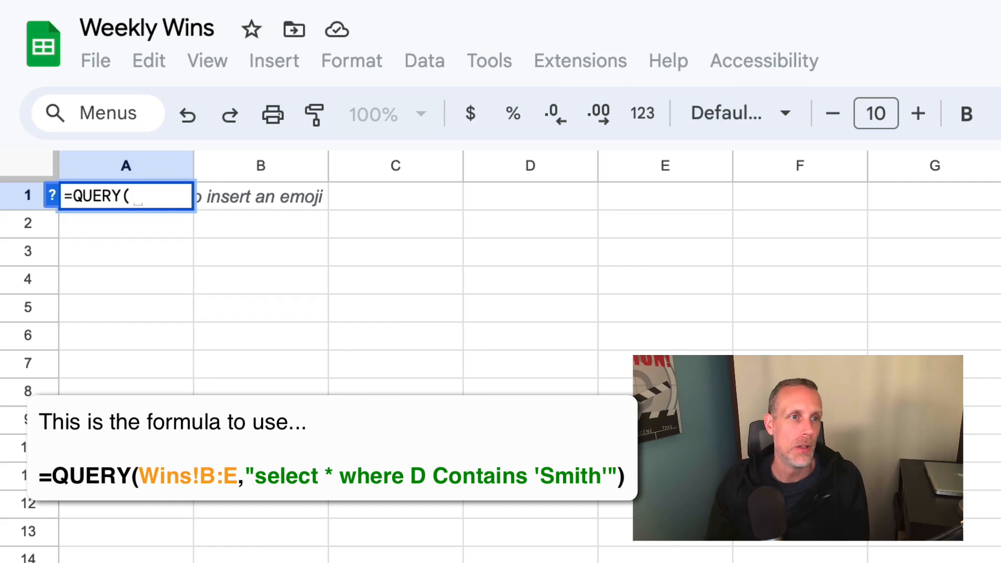
pyautogui.write('Wins')
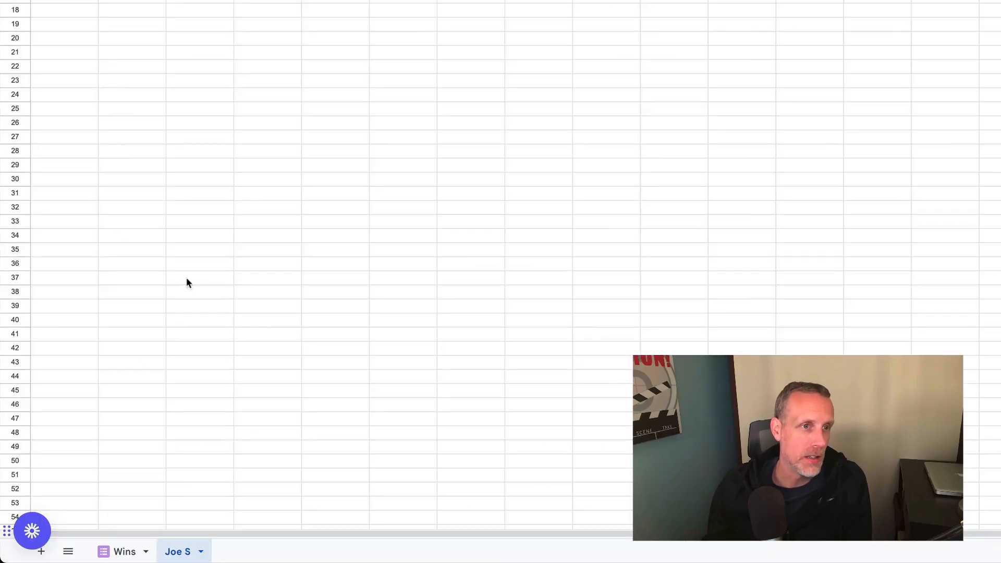
pyautogui.click(128, 553)
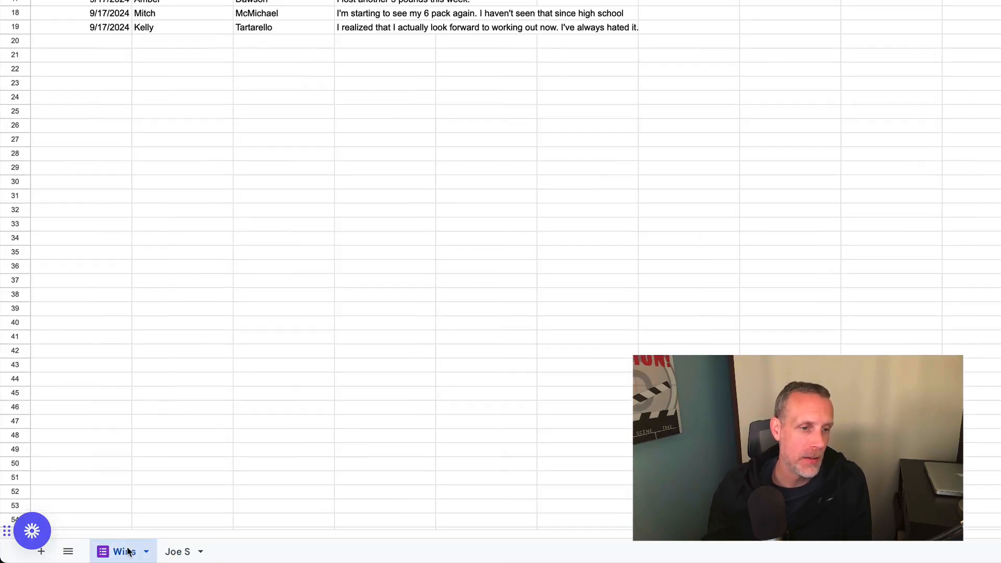
pyautogui.click(180, 552)
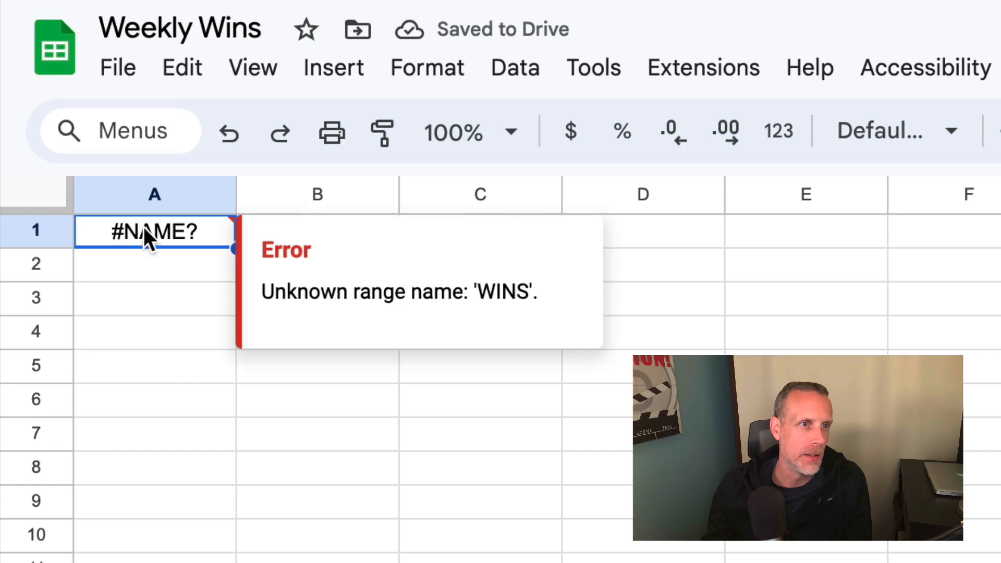
pyautogui.doubleClick(148, 234)
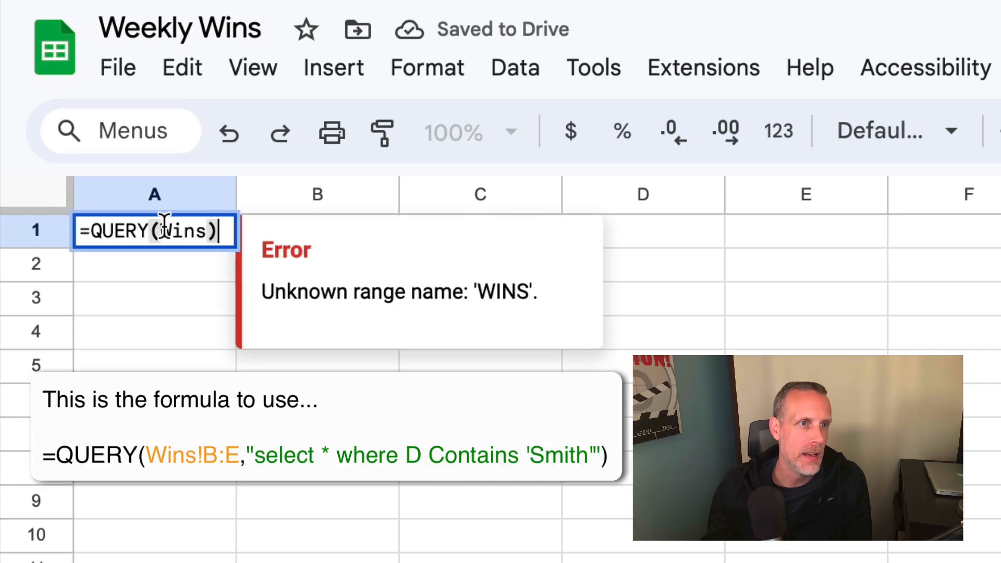
pyautogui.click(207, 230)
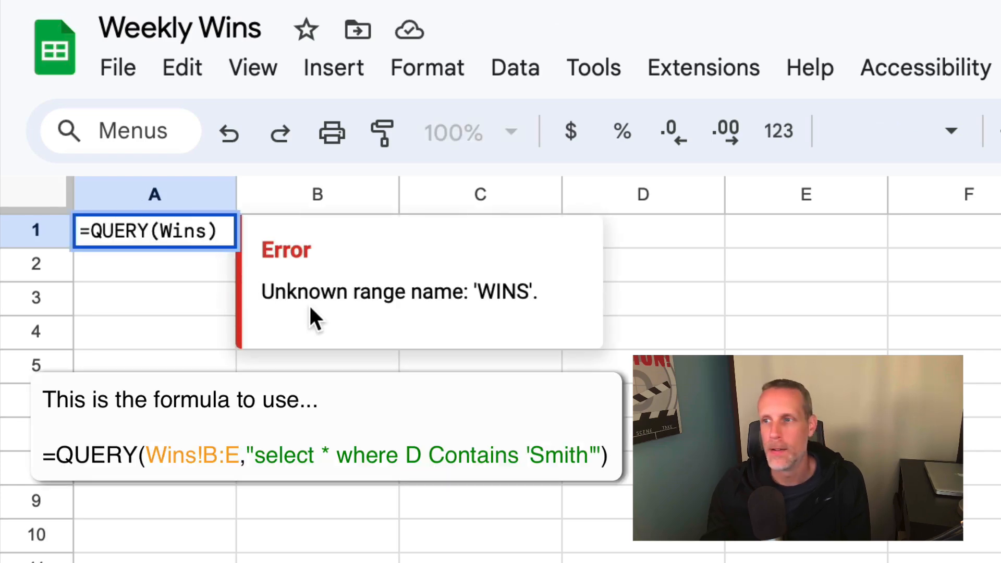
pyautogui.write('!')
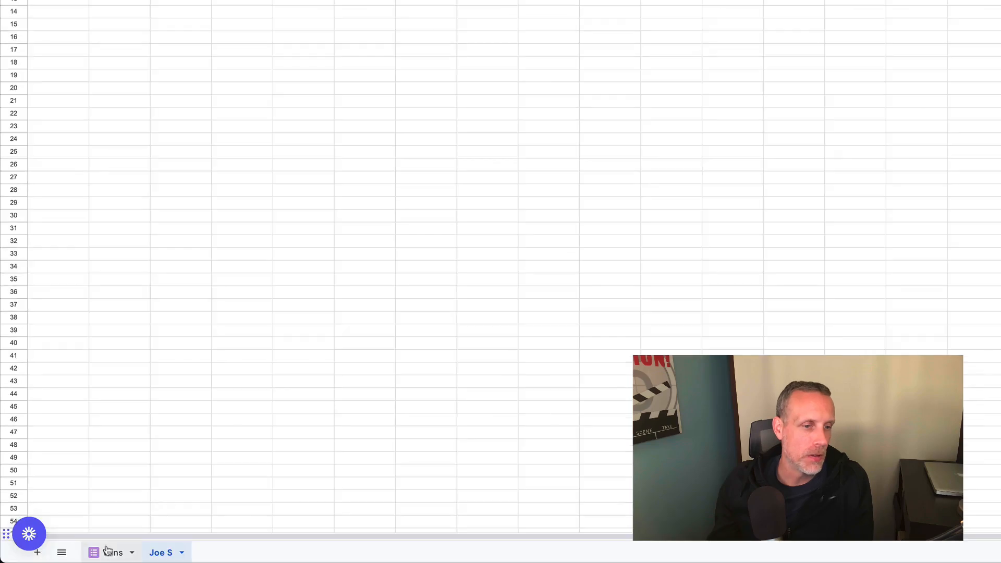
# Complete A1 as =QUERY(Wins!B:E,"select * where D Contains '<last name>'") and select it.
pyautogui.click(111, 555)
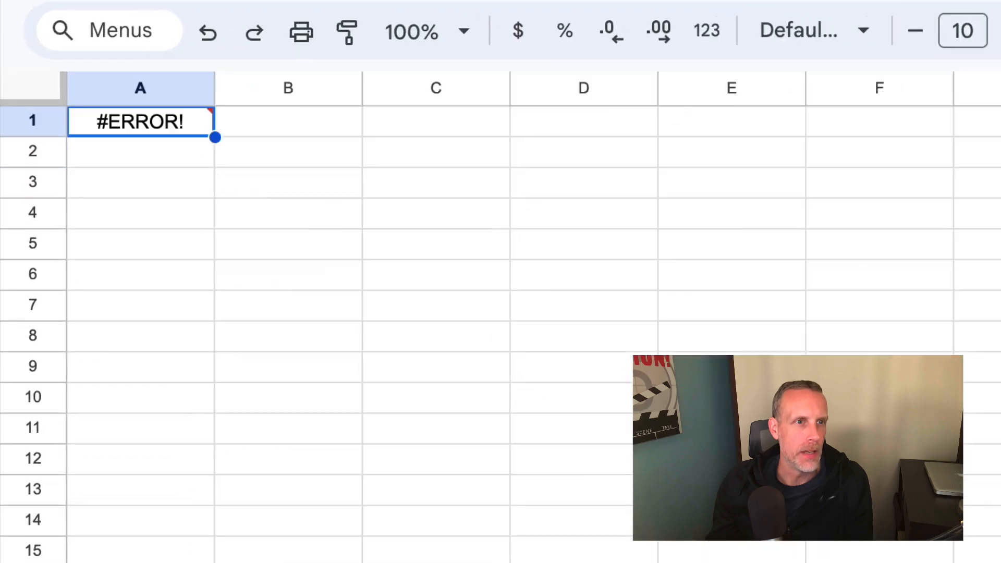
pyautogui.doubleClick(149, 119)
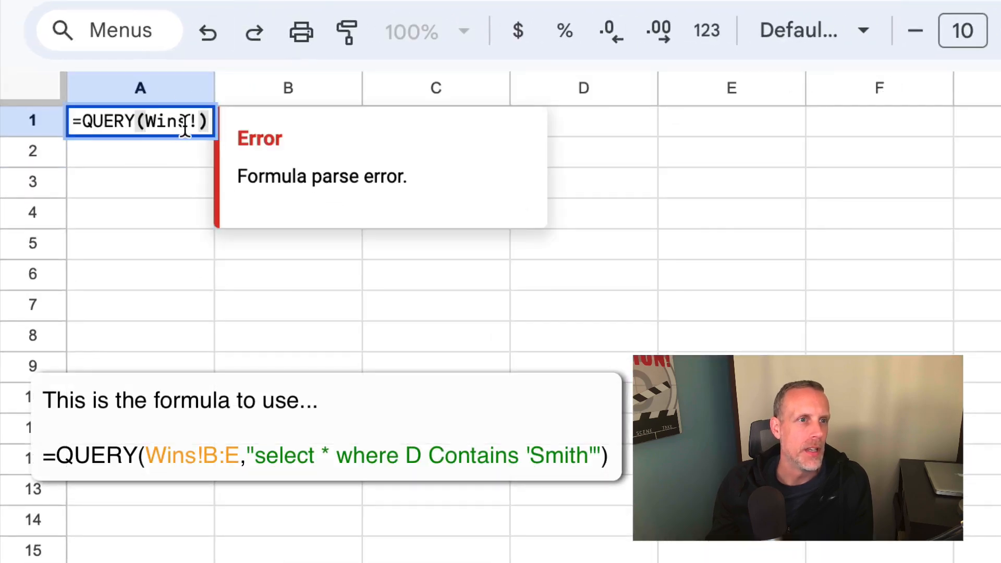
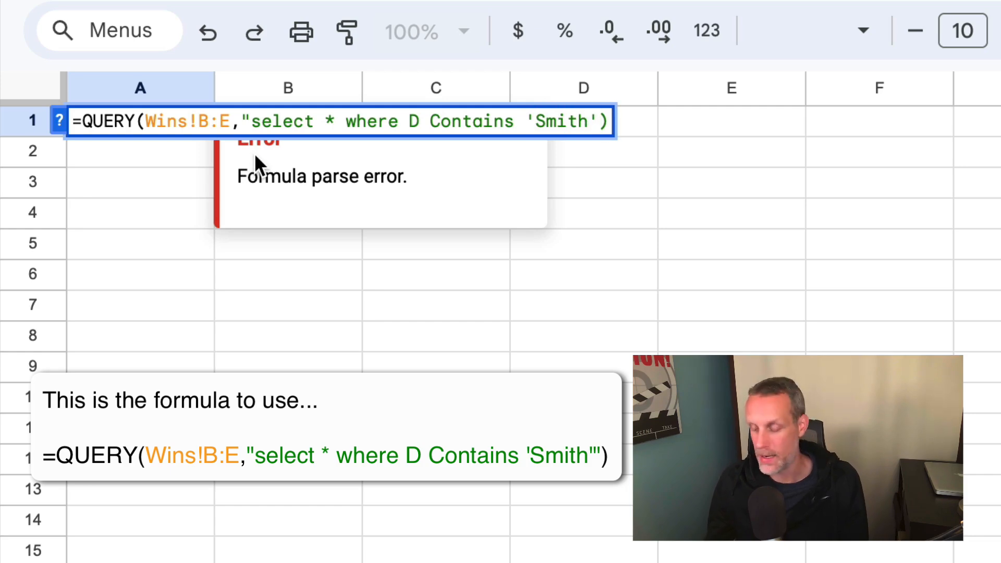
pyautogui.press('Return')
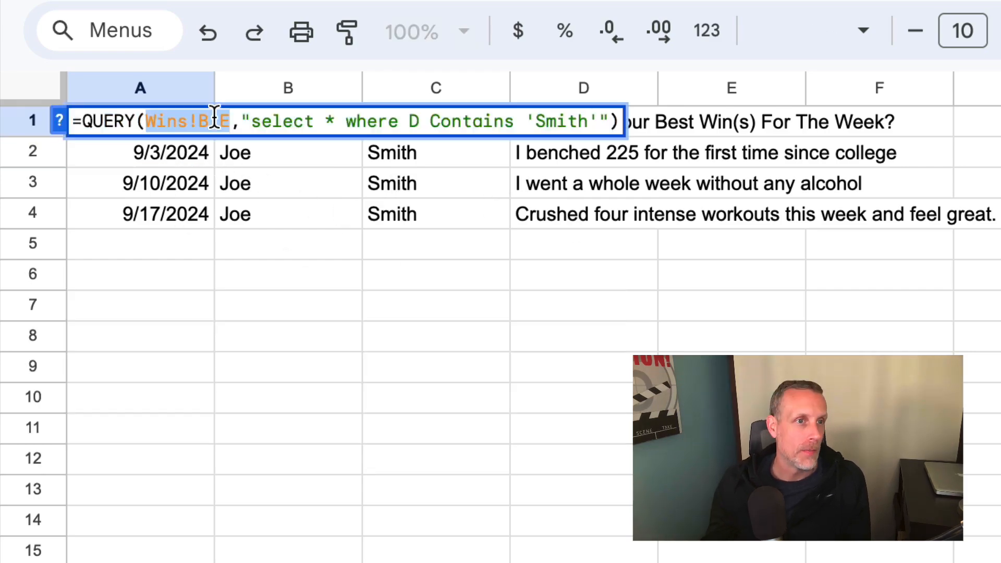
pyautogui.tripleClick(216, 117)
pyautogui.press('super+c')
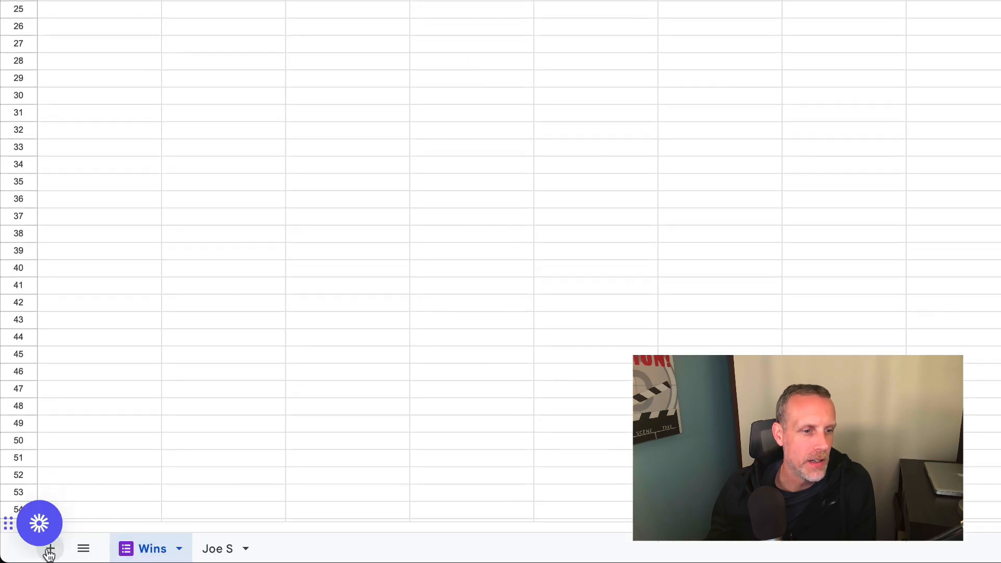
# Add a sheet named with the next client's first name and paste the QUERY formula into A1.
pyautogui.click(49, 549)
pyautogui.rightClick(221, 548)
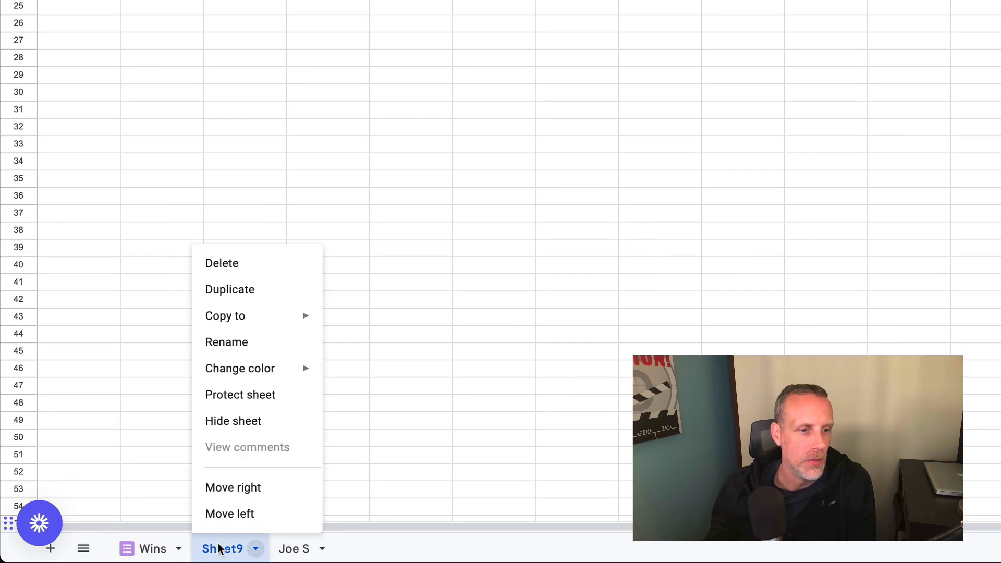
pyautogui.click(239, 341)
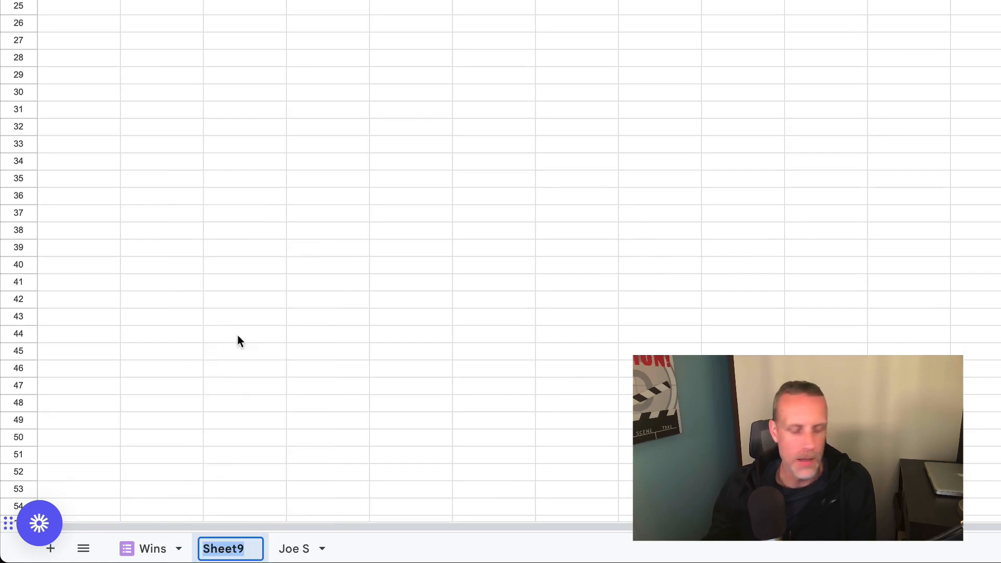
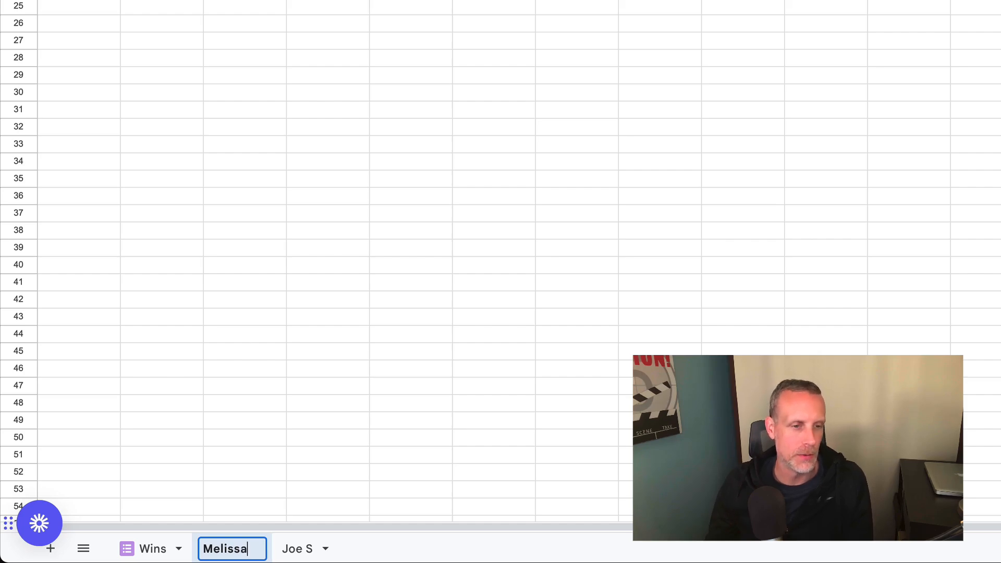
pyautogui.press('Return')
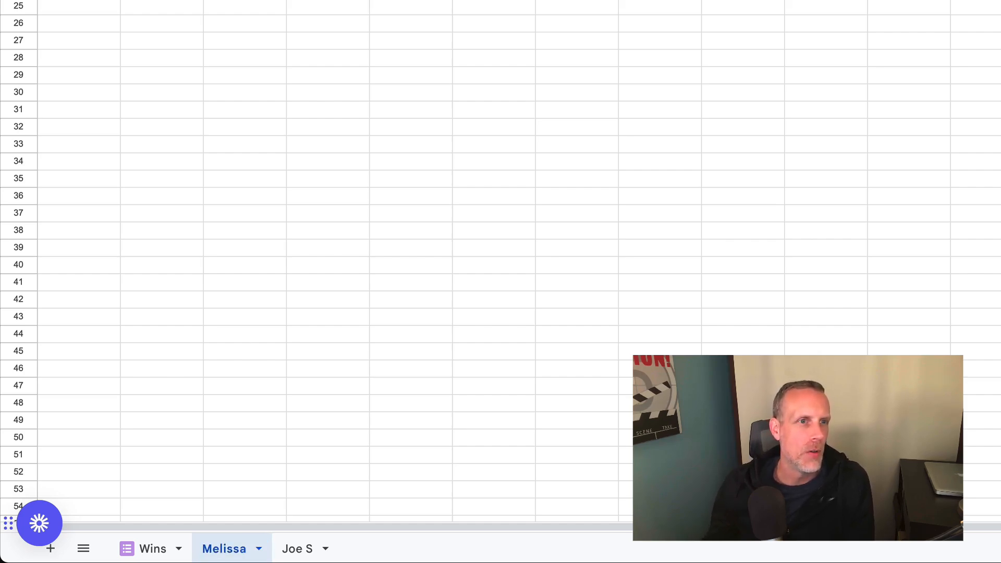
pyautogui.doubleClick(71, 144)
pyautogui.press('super+v')
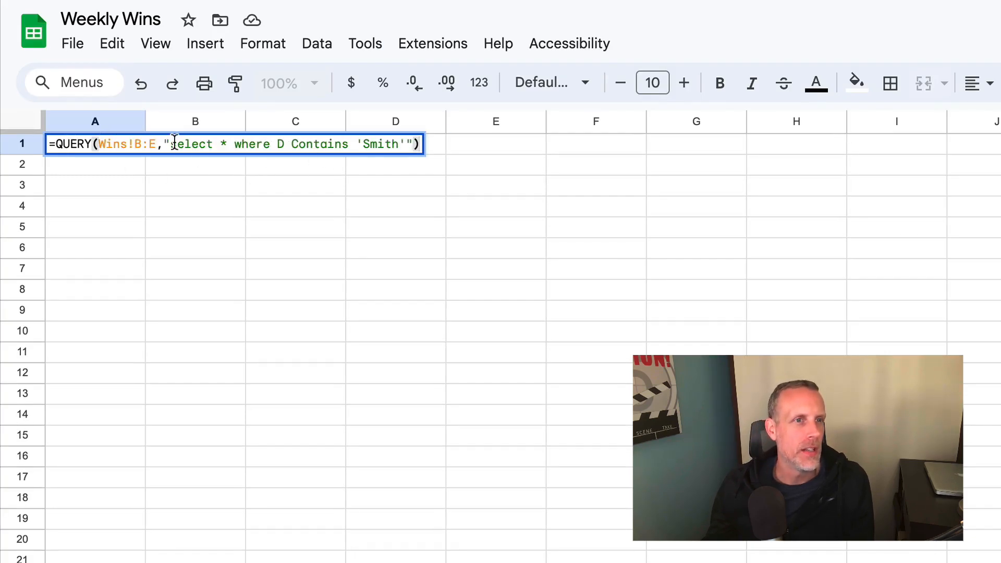
# Swap the criterion's last name for the second client's surname and commit the formula.
pyautogui.click(377, 148)
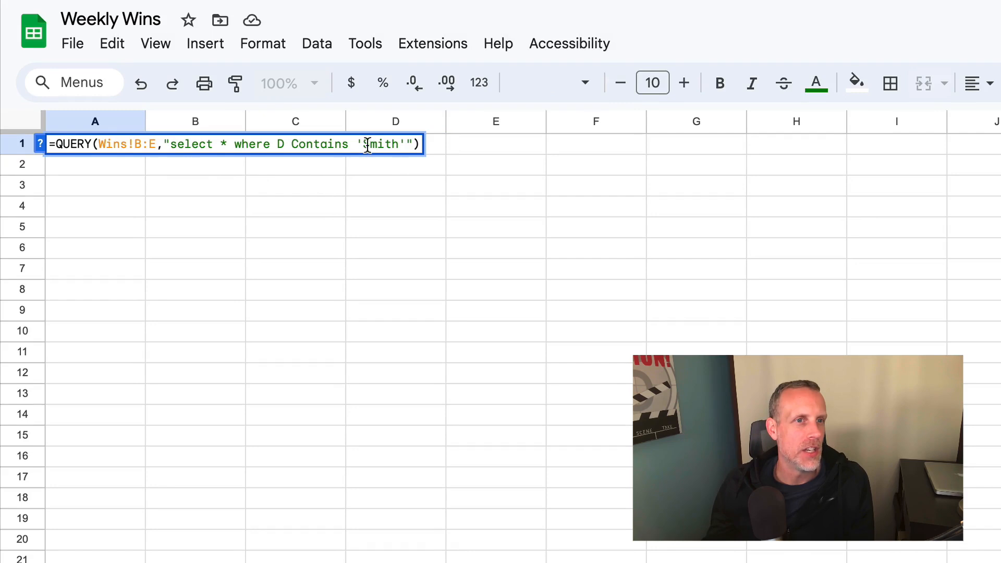
pyautogui.moveTo(364, 145); pyautogui.dragTo(401, 151)
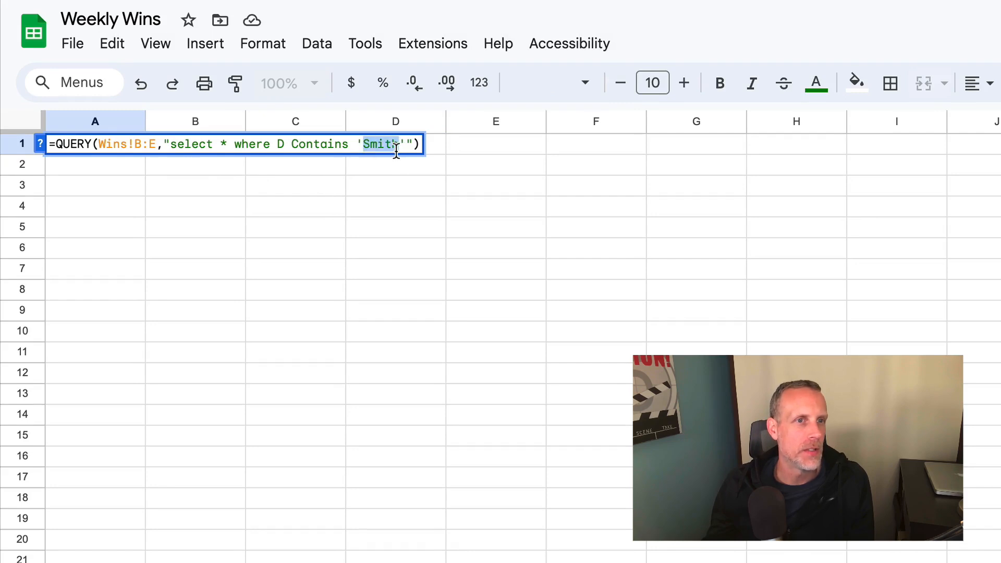
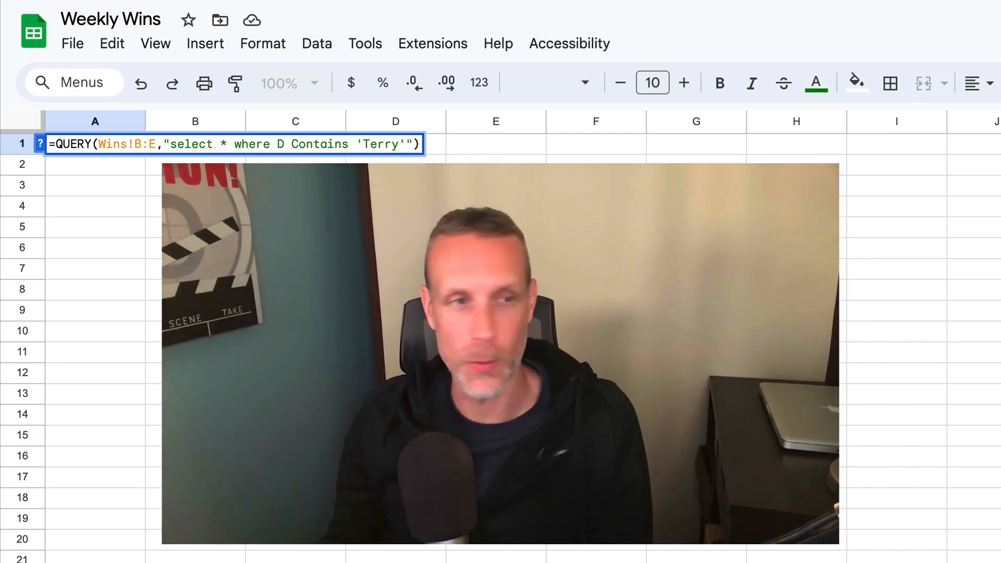
pyautogui.press('Return')
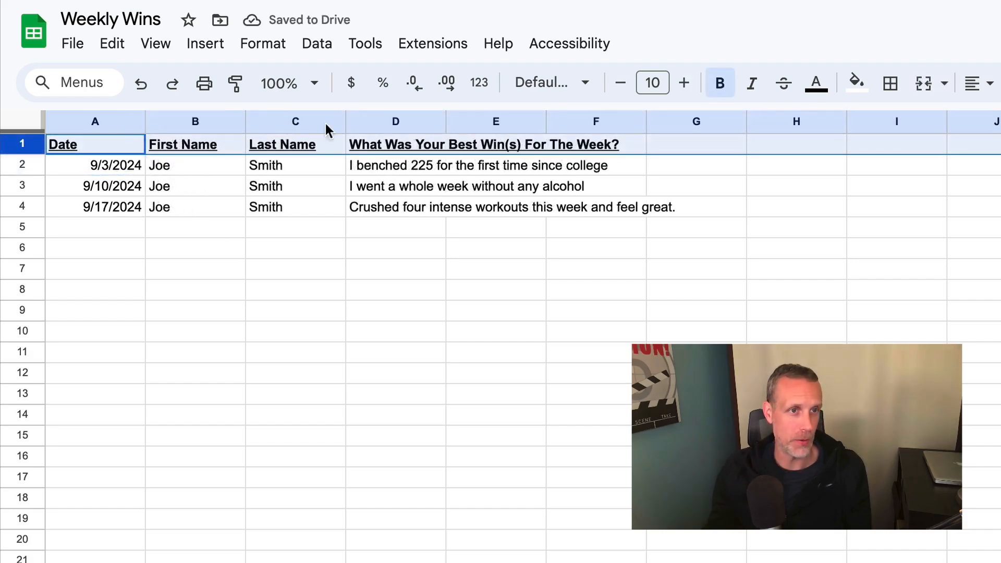
# Hide column C (Last Name) using its header menu.
pyautogui.click(331, 121)
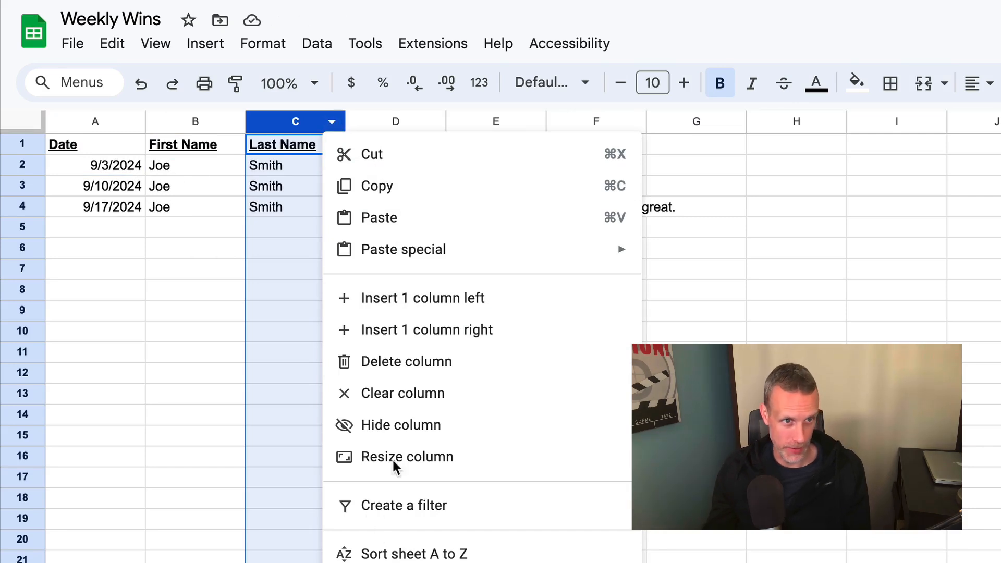
pyautogui.click(341, 426)
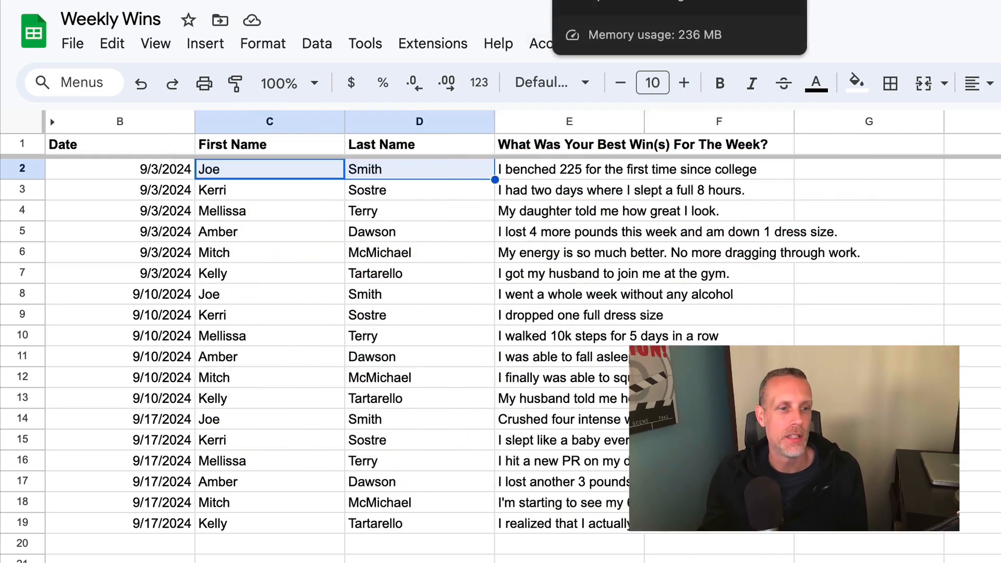
# Open Publish to the web's Embed tab and select the iframe code for the entire document.
pyautogui.click(72, 43)
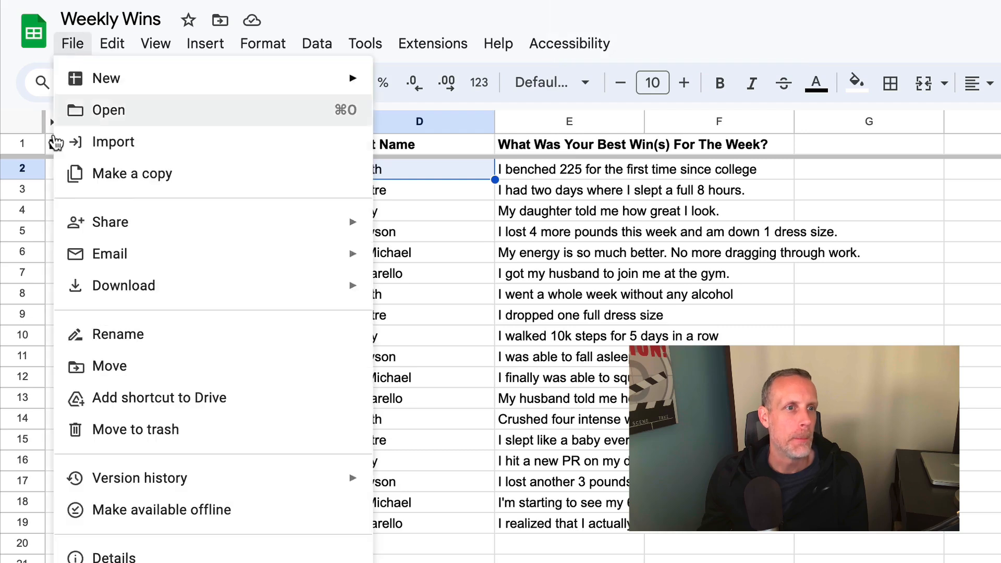
pyautogui.moveTo(132, 226)
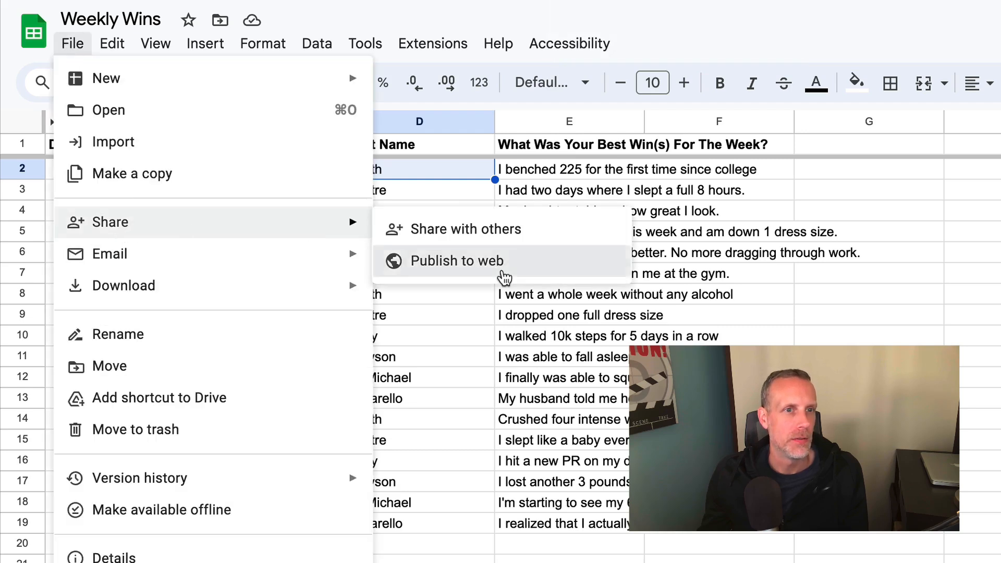
pyautogui.click(503, 275)
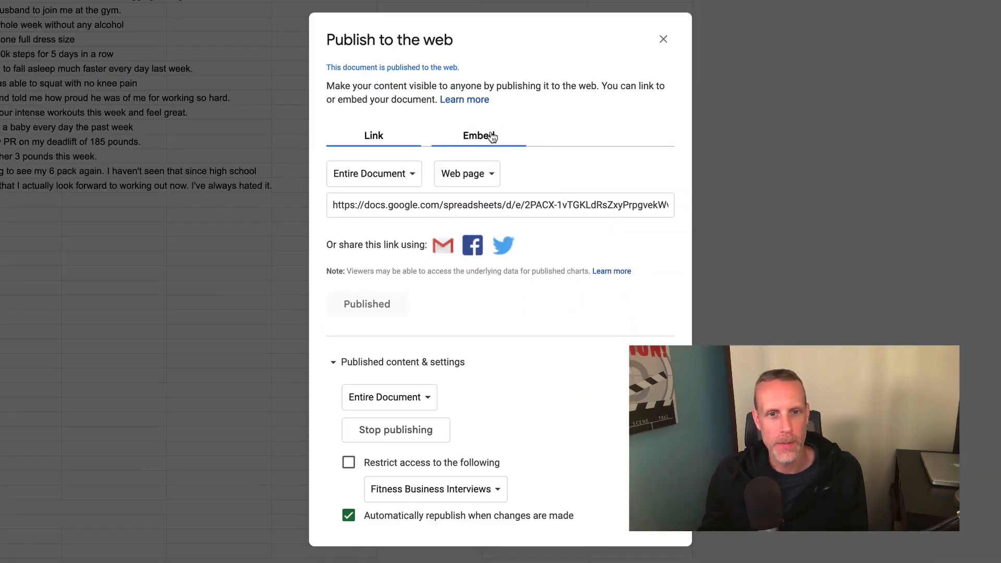
pyautogui.click(492, 137)
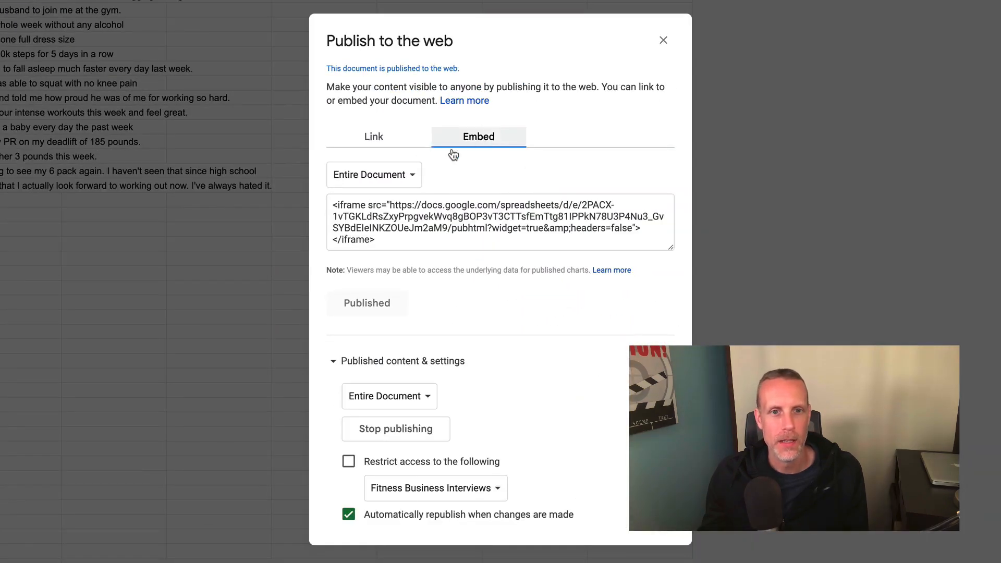
pyautogui.click(360, 218)
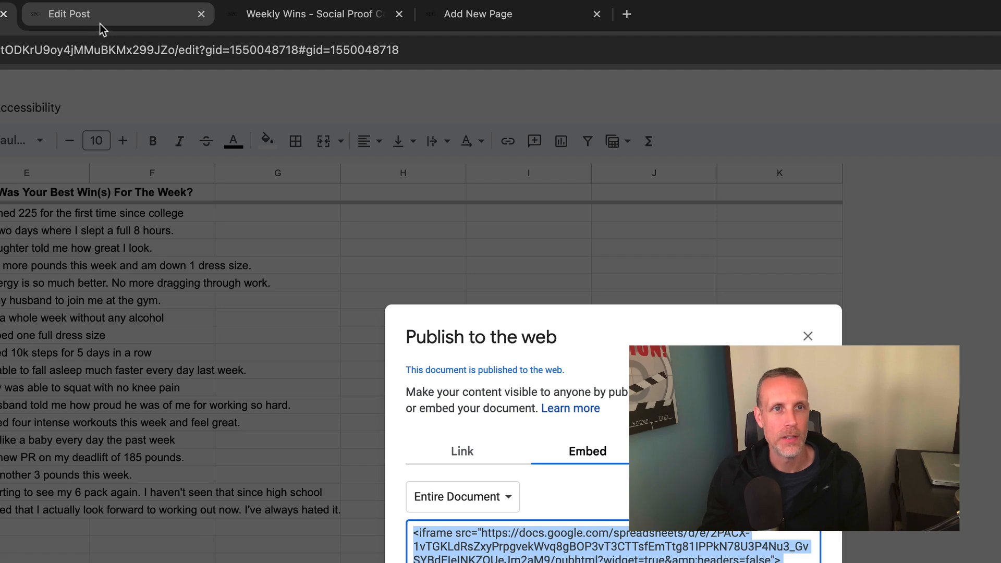
# Replace the old iframe in the page's HTML block with the new embed code and preview it.
pyautogui.click(99, 24)
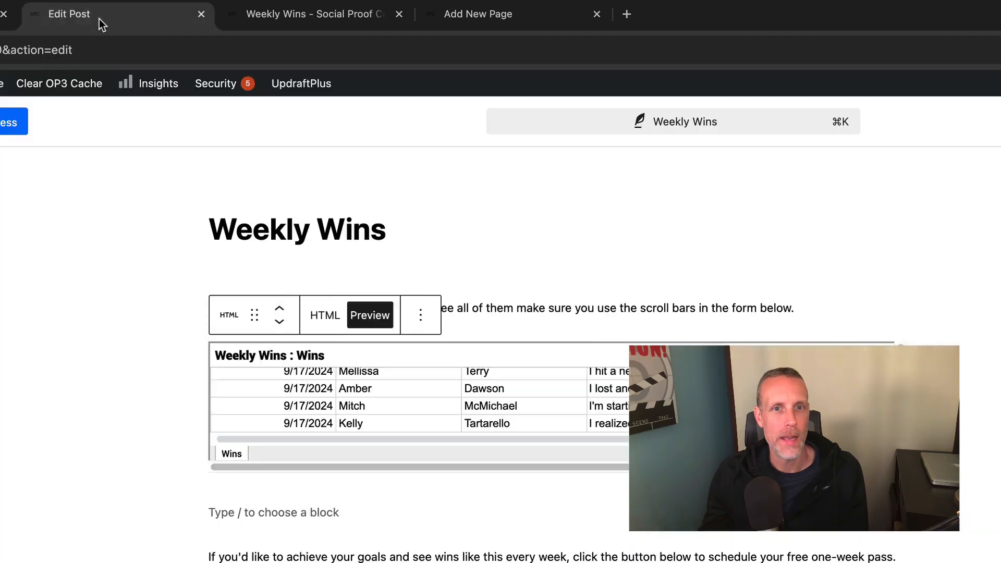
pyautogui.scroll(-1, 404, 410)
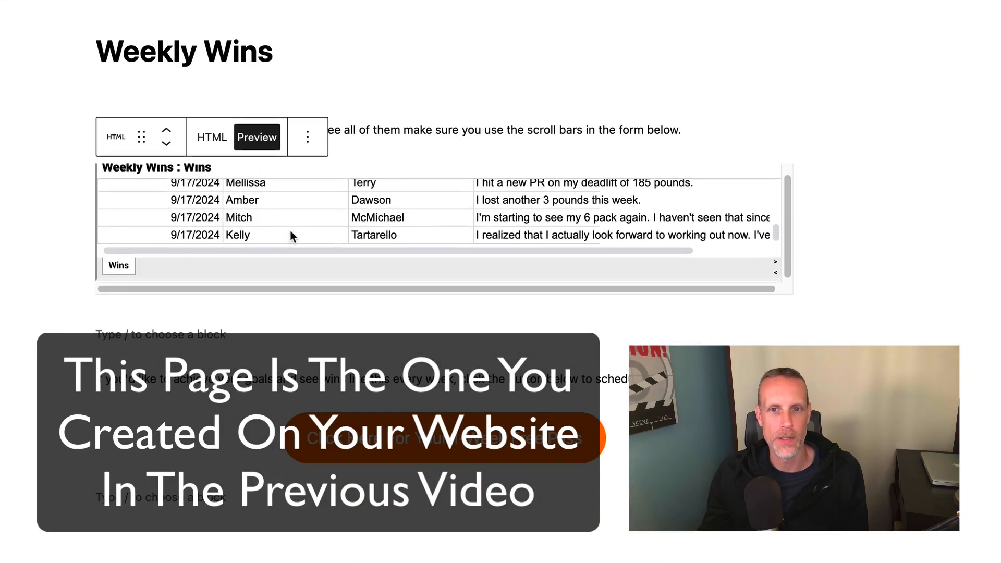
pyautogui.scroll(1, 289, 232)
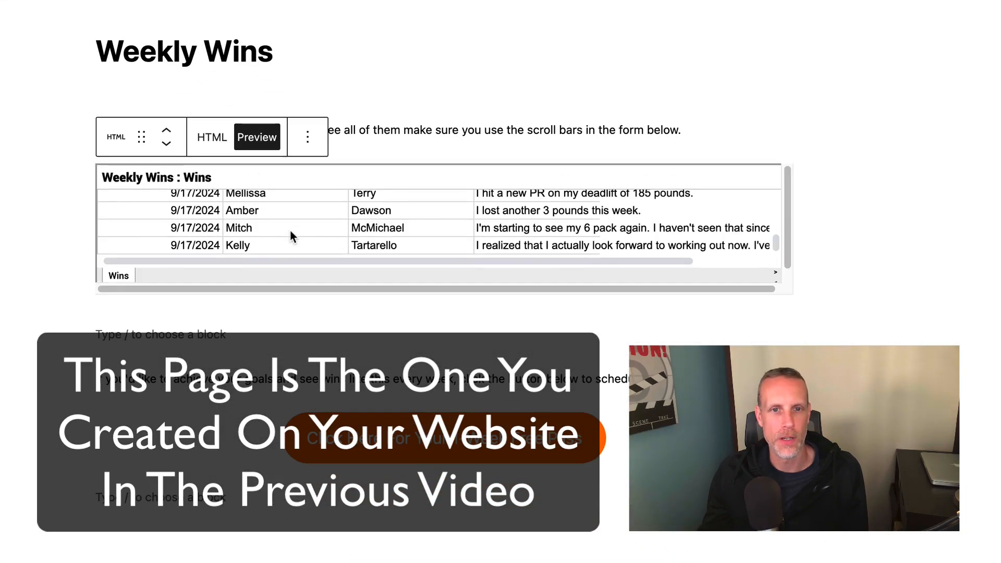
pyautogui.click(213, 138)
pyautogui.doubleClick(275, 198)
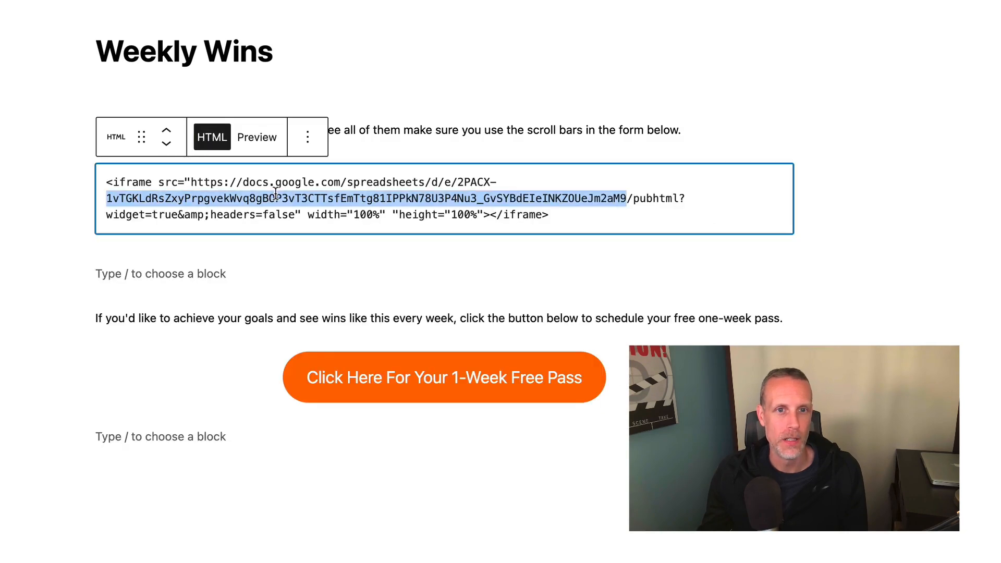
pyautogui.tripleClick(275, 194)
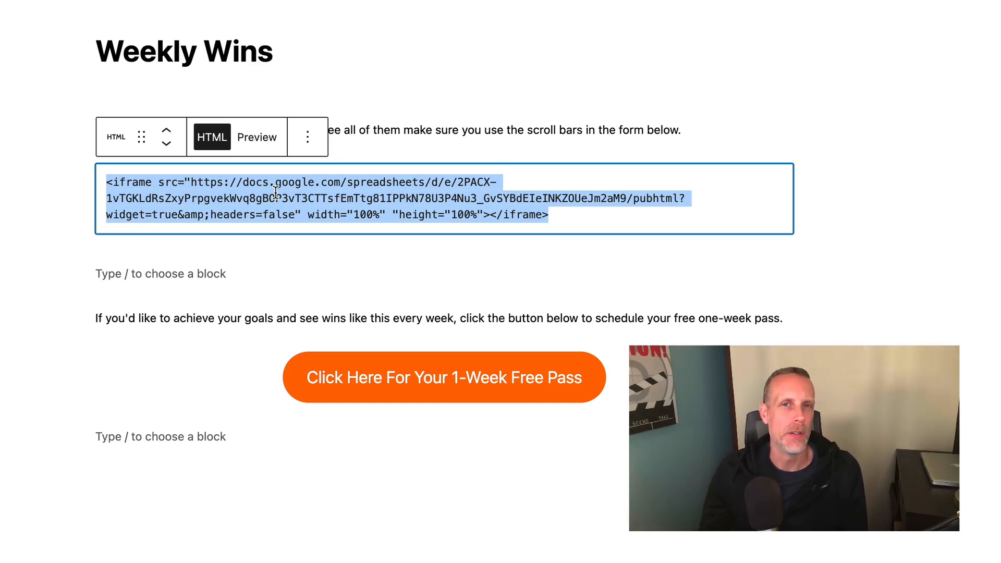
pyautogui.write('<iframe src="https://docs.google.com/spreadsheets/d/e/2PACX-1vTGKLdRsZxyPrpgvekWvq8gBCP3vT3CTTsfEmTtg81IPPkN78U3P4Nu3_GvSYBdEIeINKZOUeJm2aM9/pubhtml?widget=true&amp;headers=false"></iframe>')
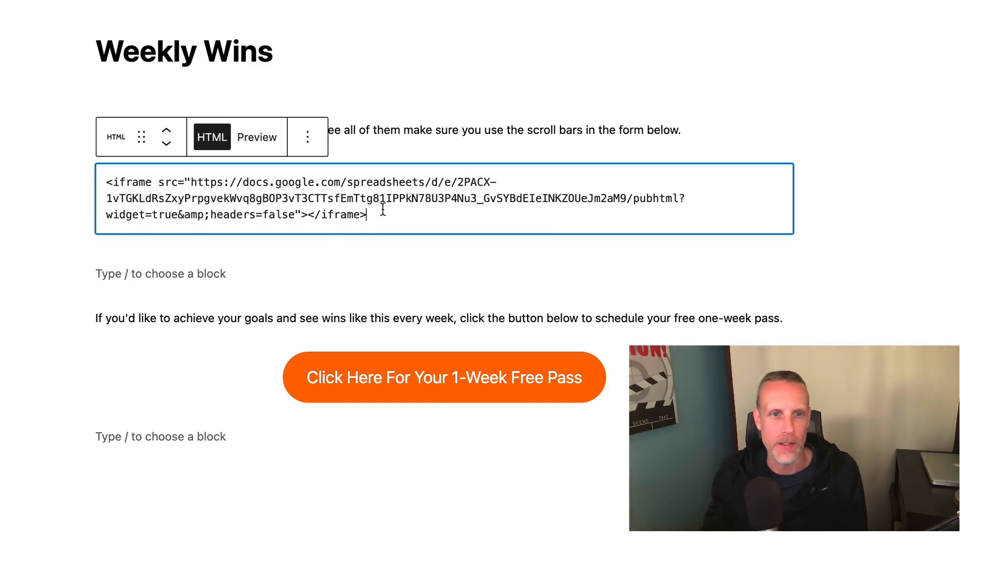
pyautogui.click(257, 138)
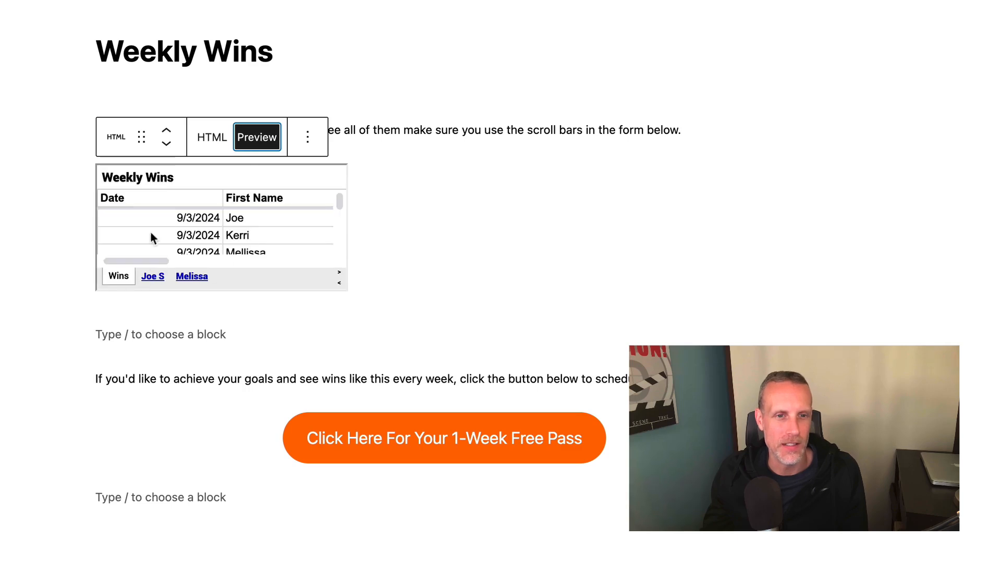
pyautogui.moveTo(145, 262); pyautogui.dragTo(115, 258)
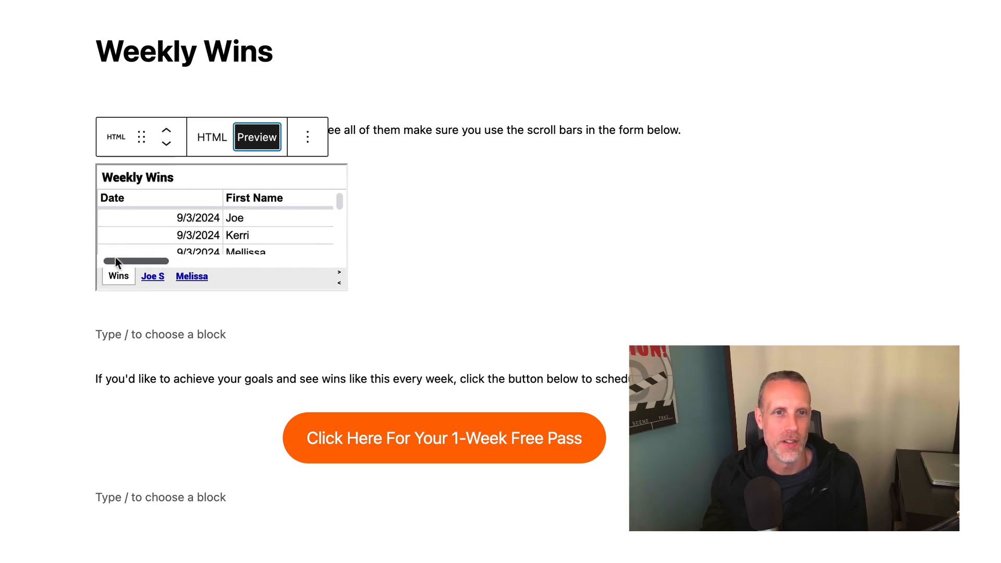
# Add width="100%" height="100%" before the iframe's closing tag.
pyautogui.click(210, 147)
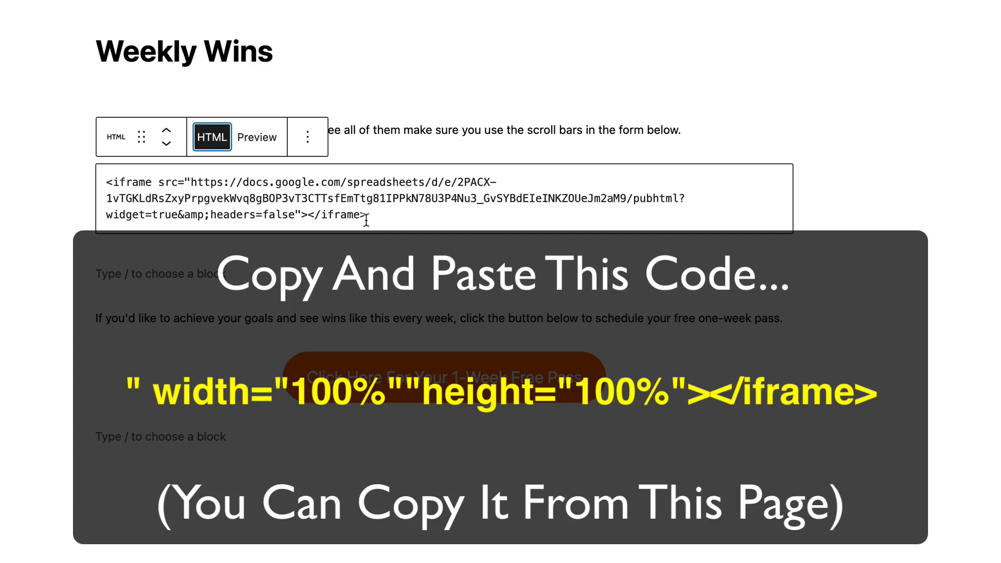
pyautogui.moveTo(367, 216); pyautogui.dragTo(294, 215)
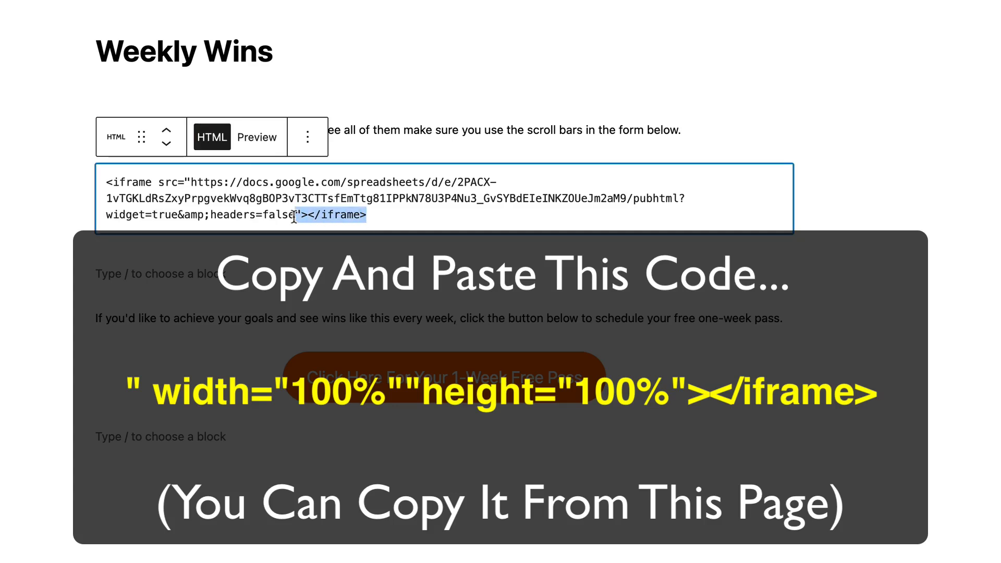
pyautogui.press('BackSpace')
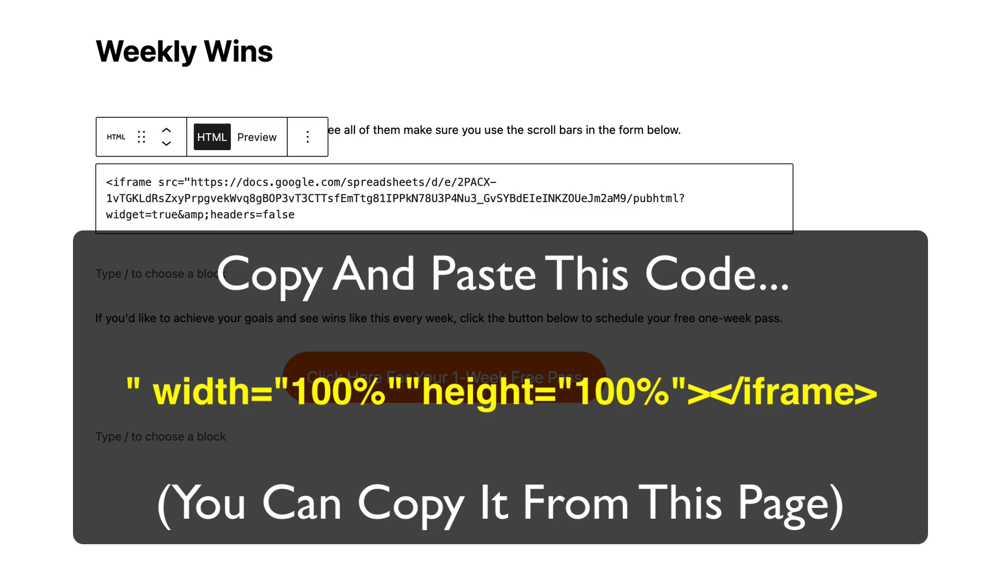
pyautogui.click(308, 218)
pyautogui.write('" width="100%" "height="100%"></iframe>')
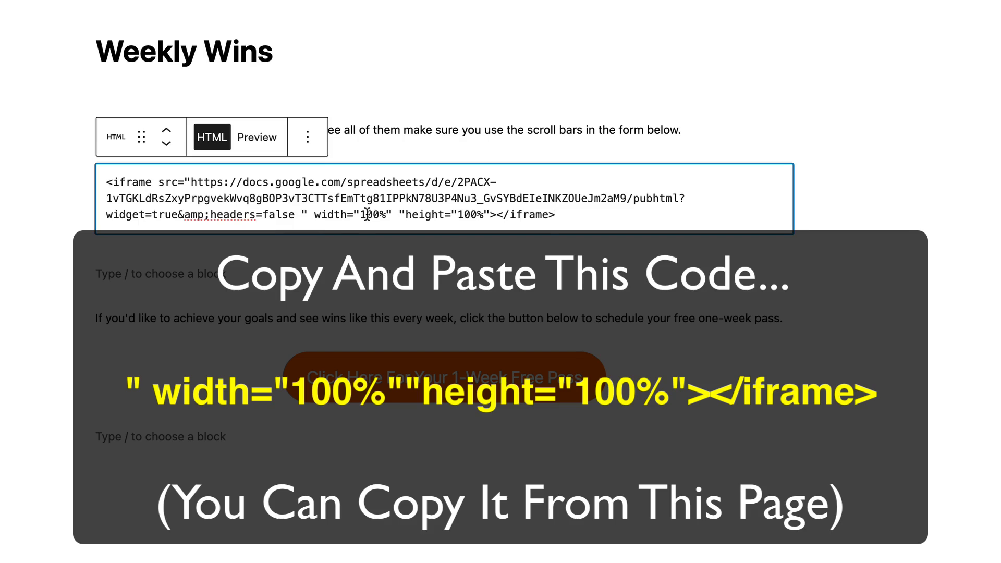
pyautogui.press('BackSpace')
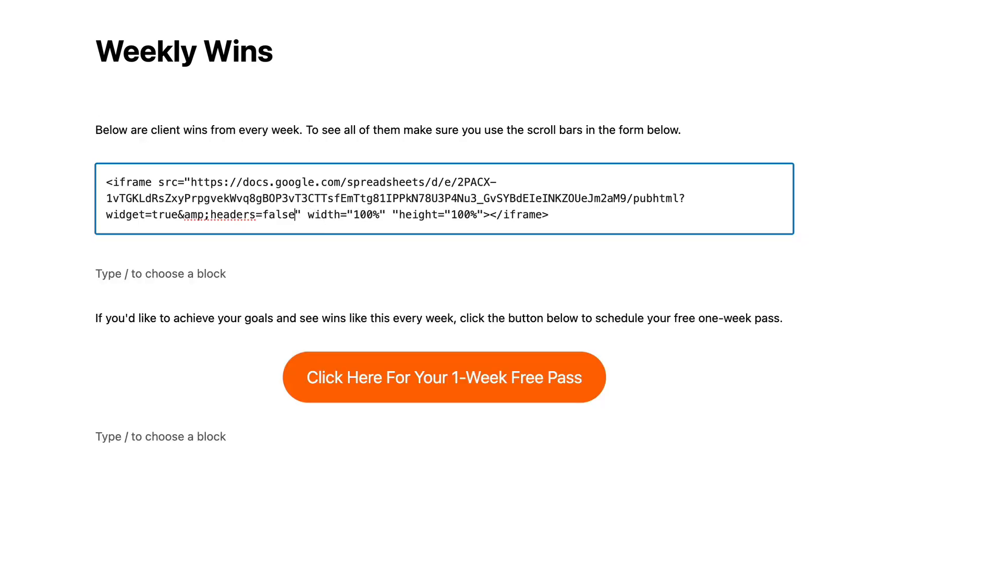
pyautogui.click(258, 137)
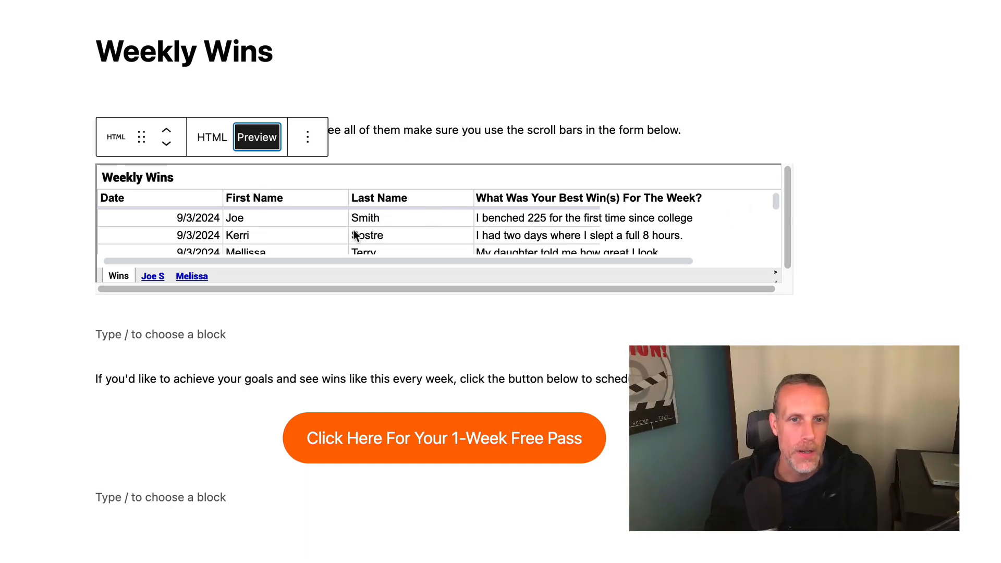
pyautogui.scroll(-3, 357, 229)
pyautogui.scroll(-3, 353, 235)
pyautogui.scroll(10, 353, 235)
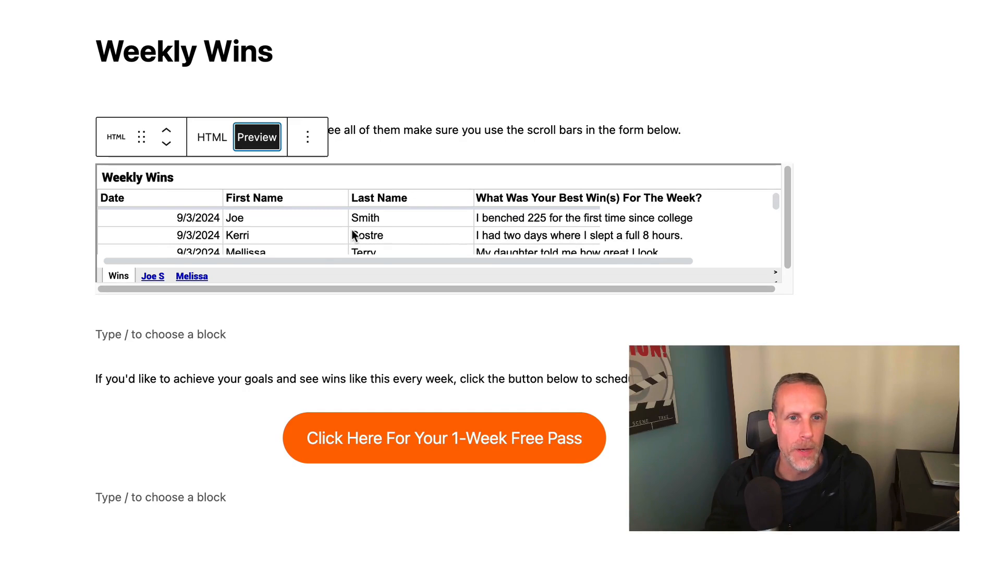
pyautogui.click(155, 276)
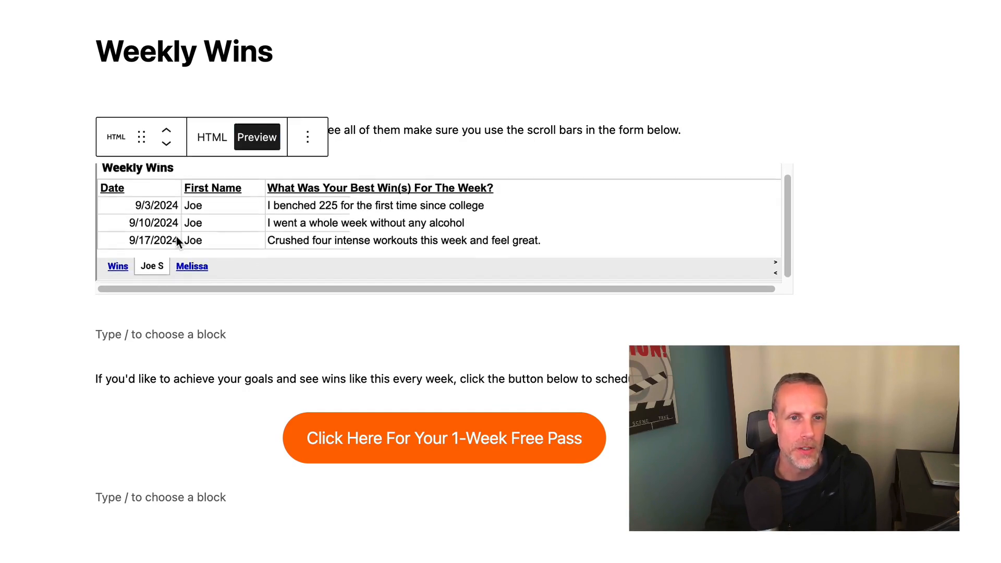
pyautogui.click(192, 276)
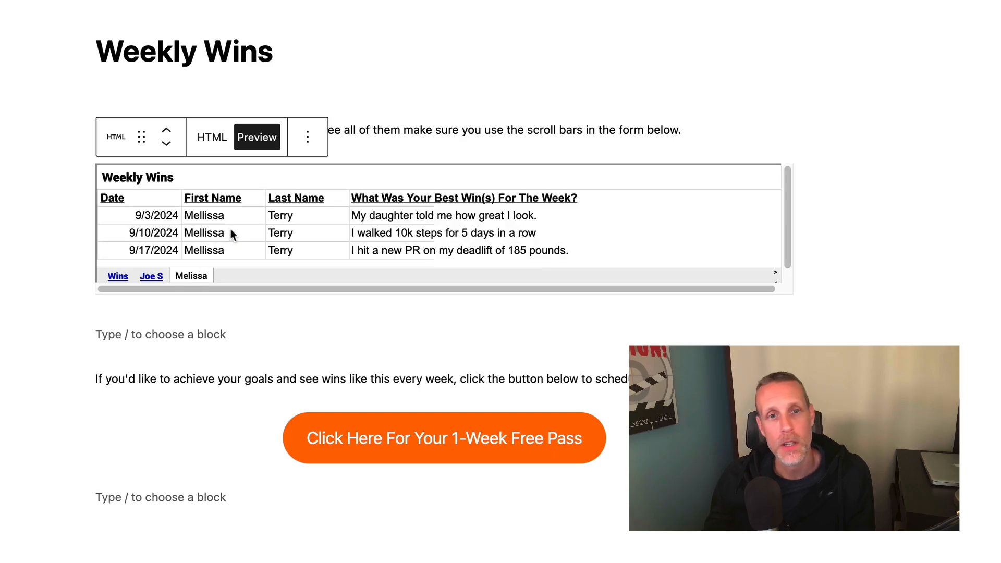
pyautogui.click(143, 274)
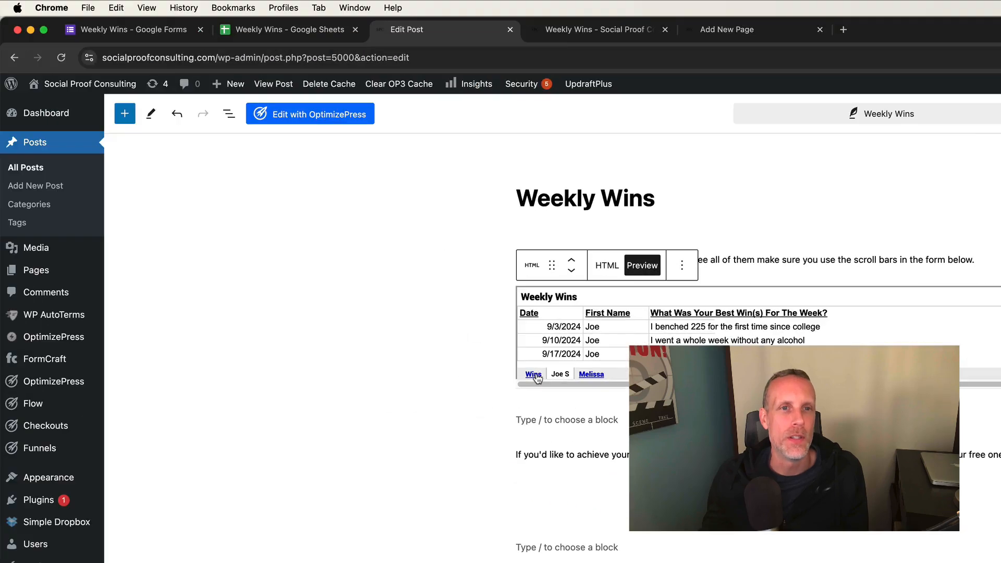
# In the Weekly Wins spreadsheet, close the Publish to web settings and switch to Joe's sheet.
pyautogui.click(294, 30)
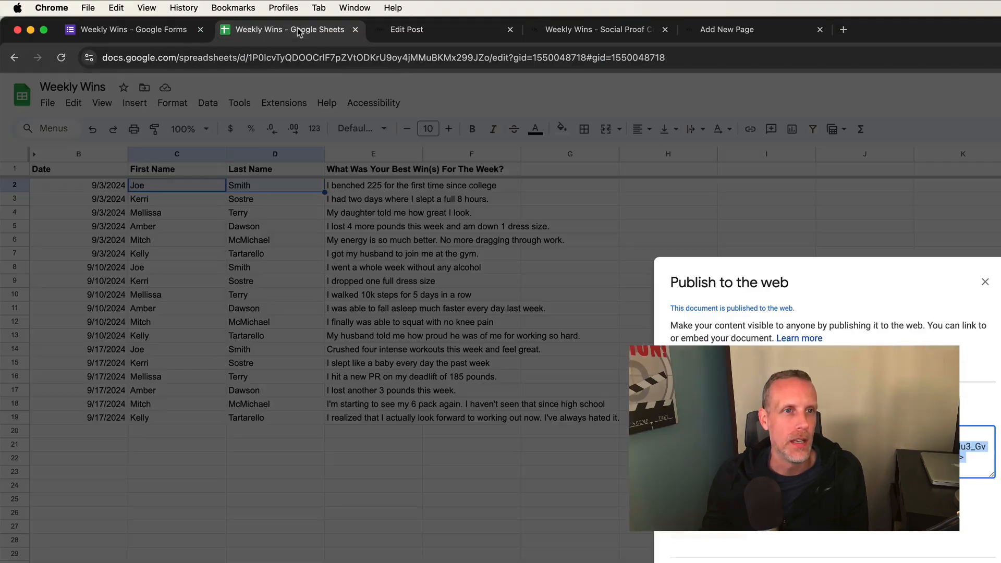
pyautogui.click(983, 280)
pyautogui.click(172, 561)
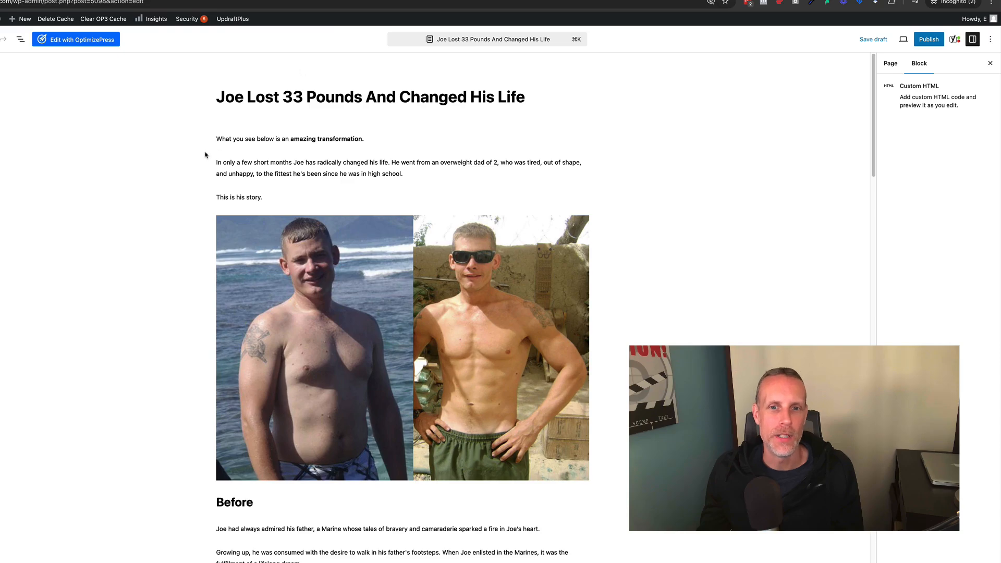
# Select the empty Custom HTML block in Joe's testimonial post, then return to the spreadsheet.
pyautogui.scroll(-12, 205, 155)
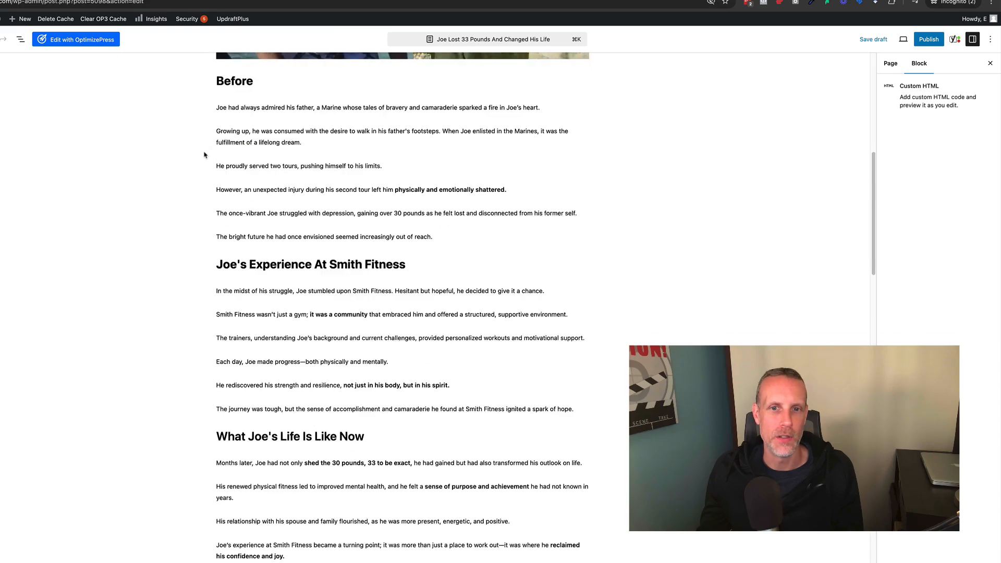
pyautogui.scroll(7, 204, 155)
pyautogui.scroll(6, 203, 155)
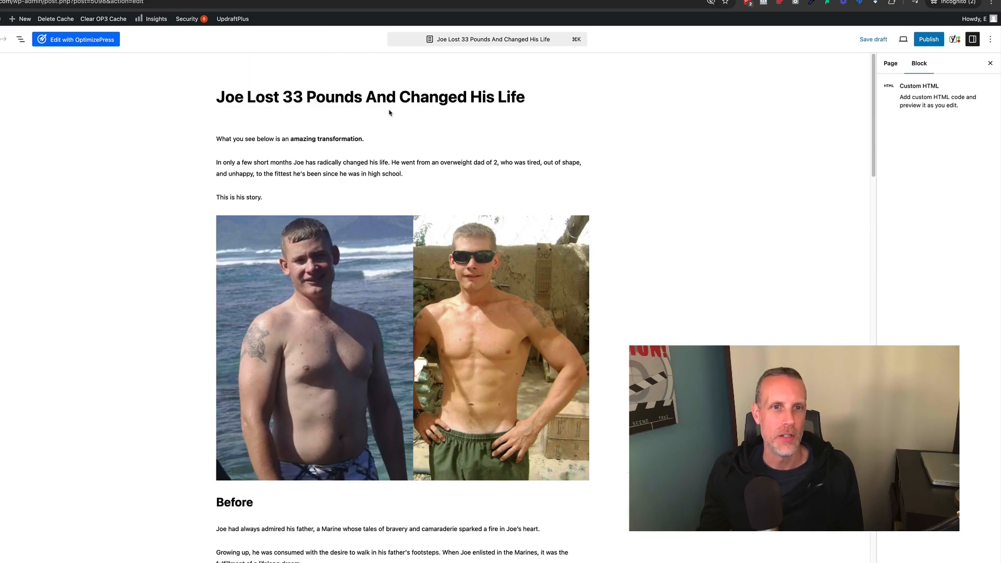
pyautogui.scroll(-10, 374, 129)
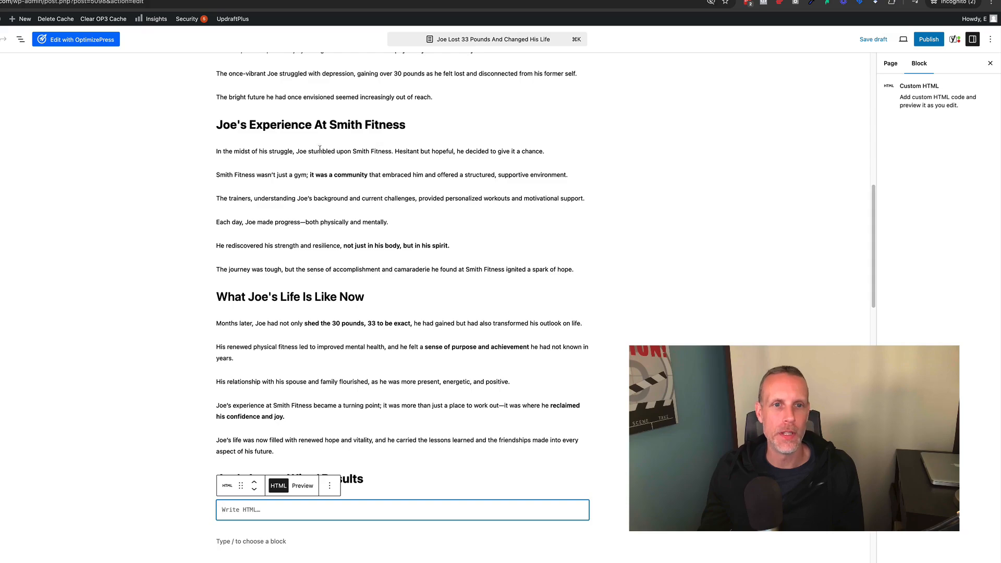
pyautogui.scroll(8, 328, 208)
pyautogui.scroll(-10, 327, 207)
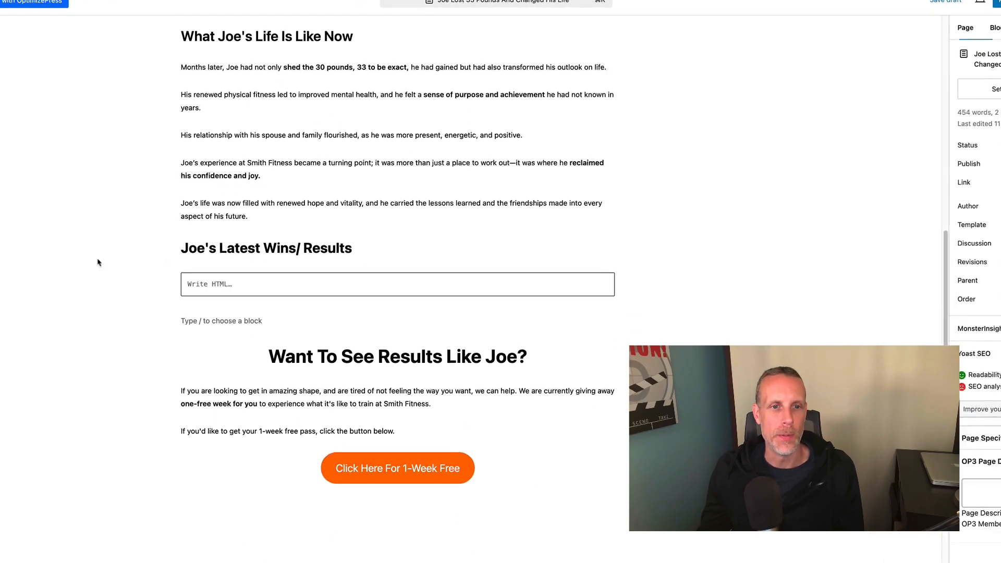
pyautogui.click(230, 285)
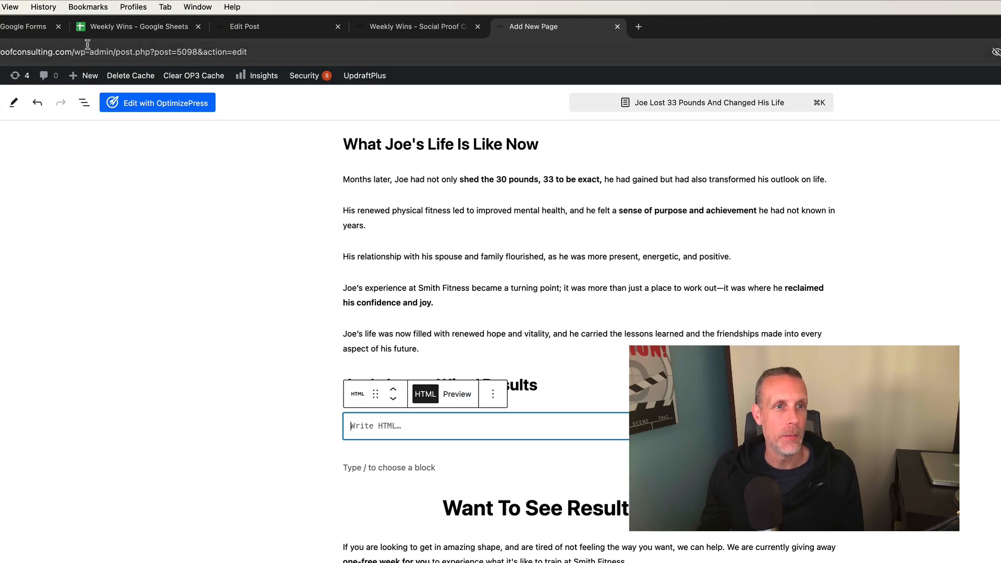
pyautogui.click(107, 35)
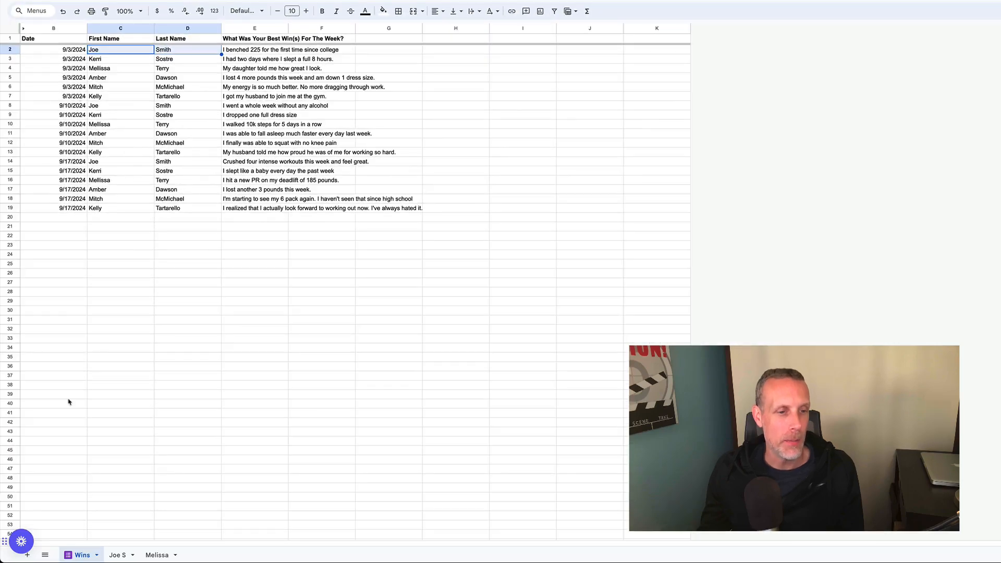
pyautogui.click(118, 555)
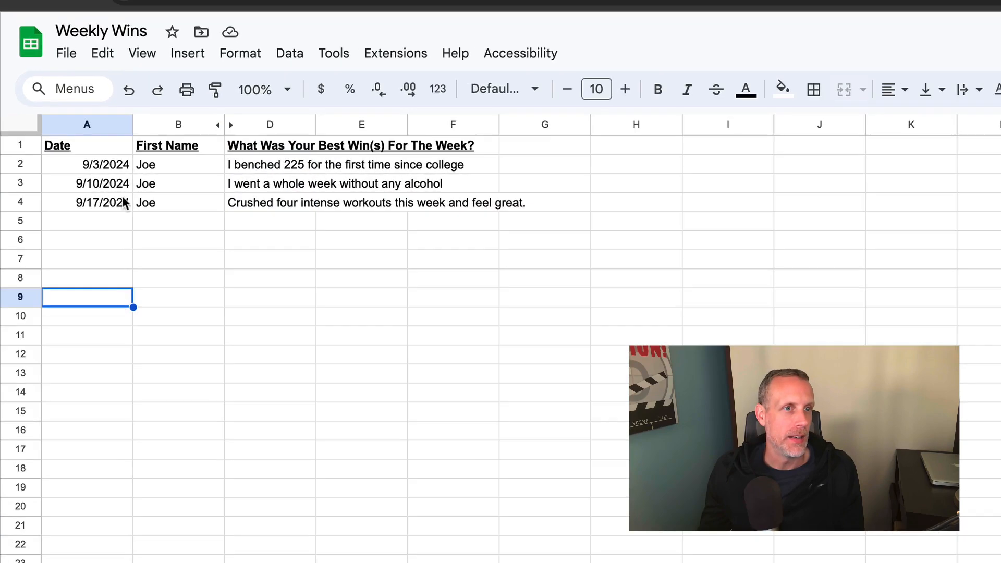
pyautogui.click(67, 54)
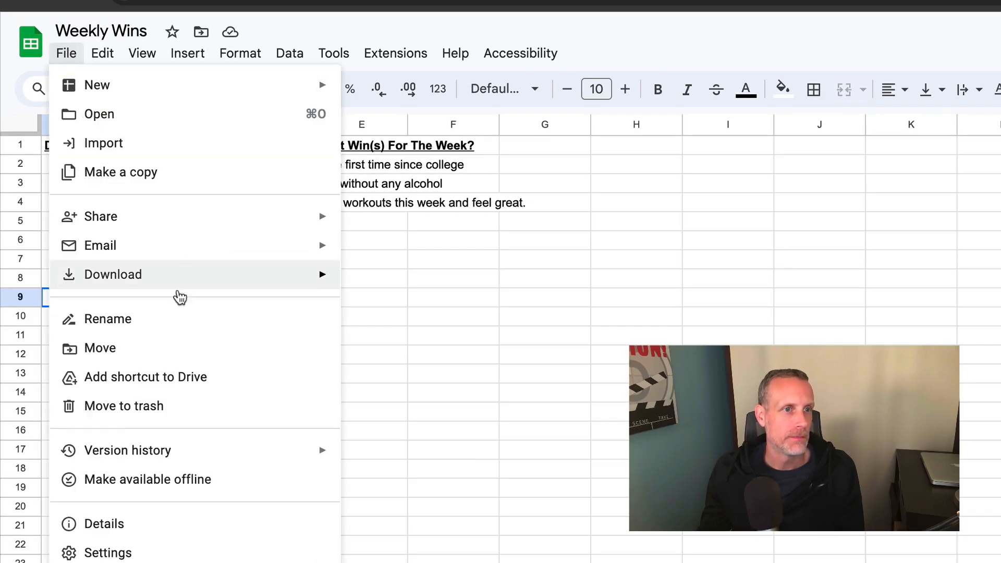
pyautogui.moveTo(167, 222)
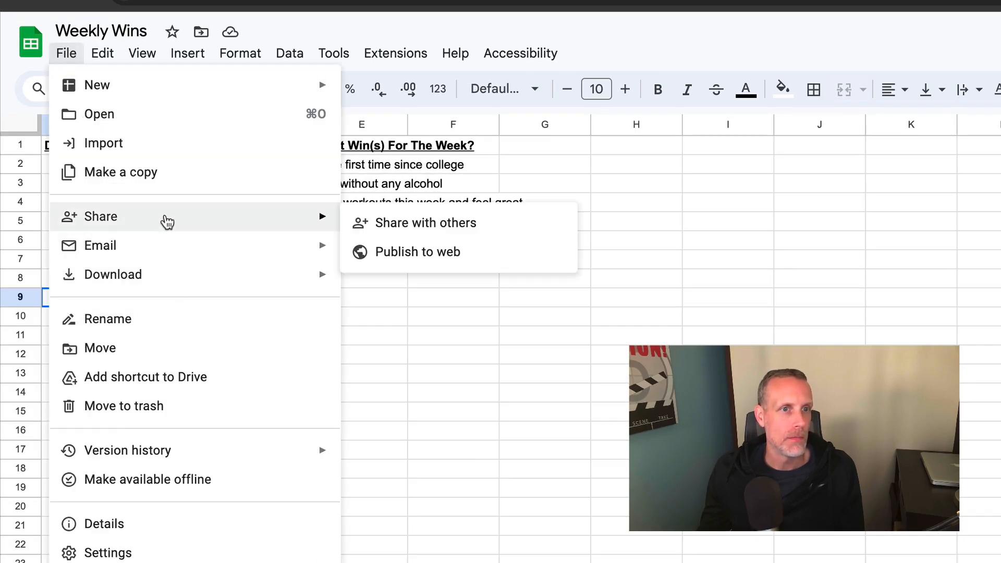
pyautogui.click(415, 250)
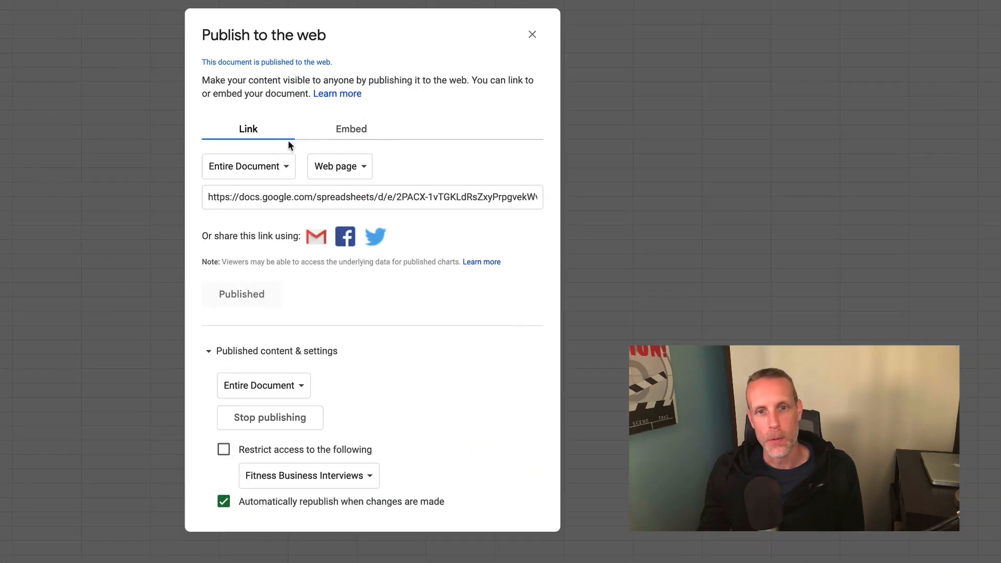
pyautogui.click(343, 138)
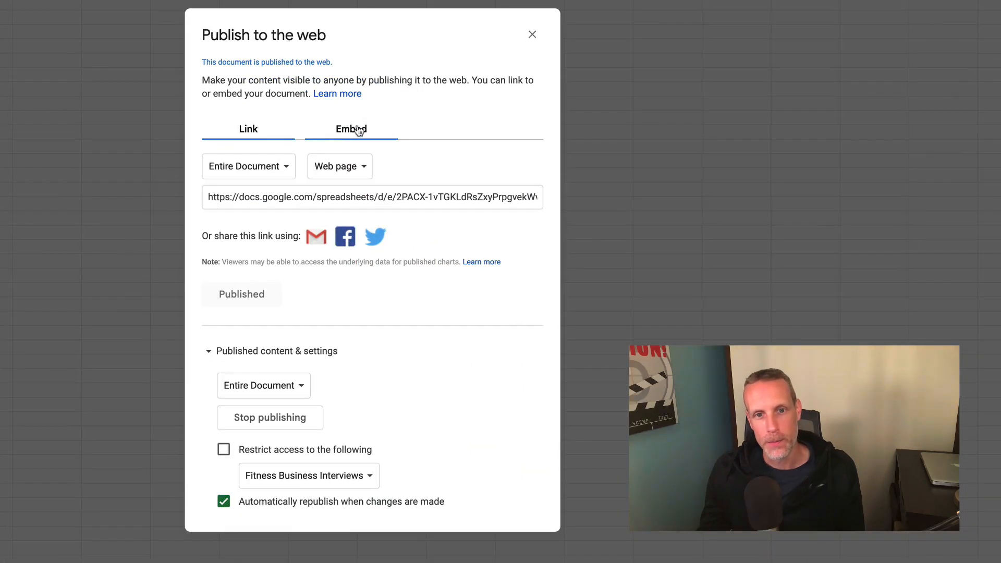
pyautogui.click(278, 174)
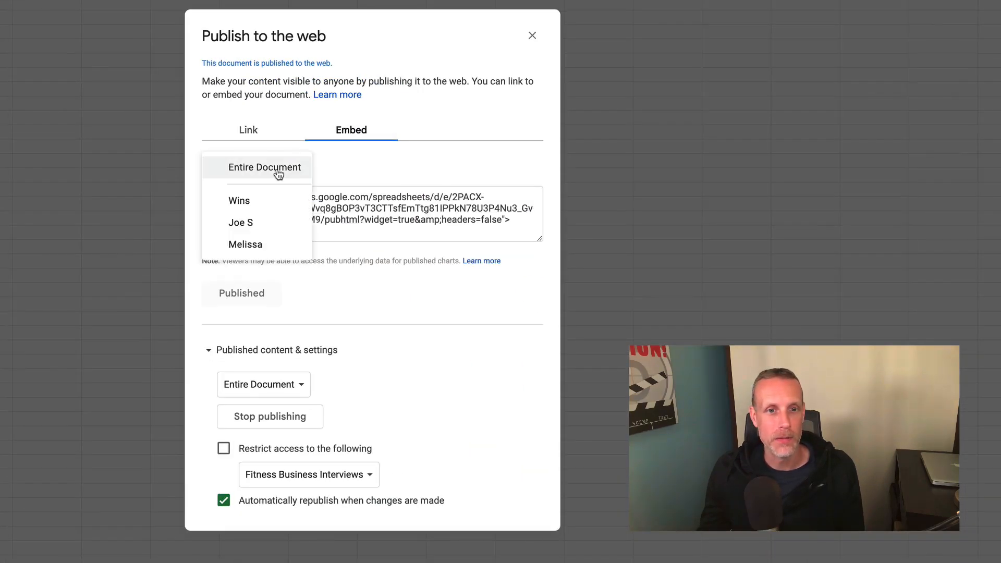
pyautogui.click(245, 224)
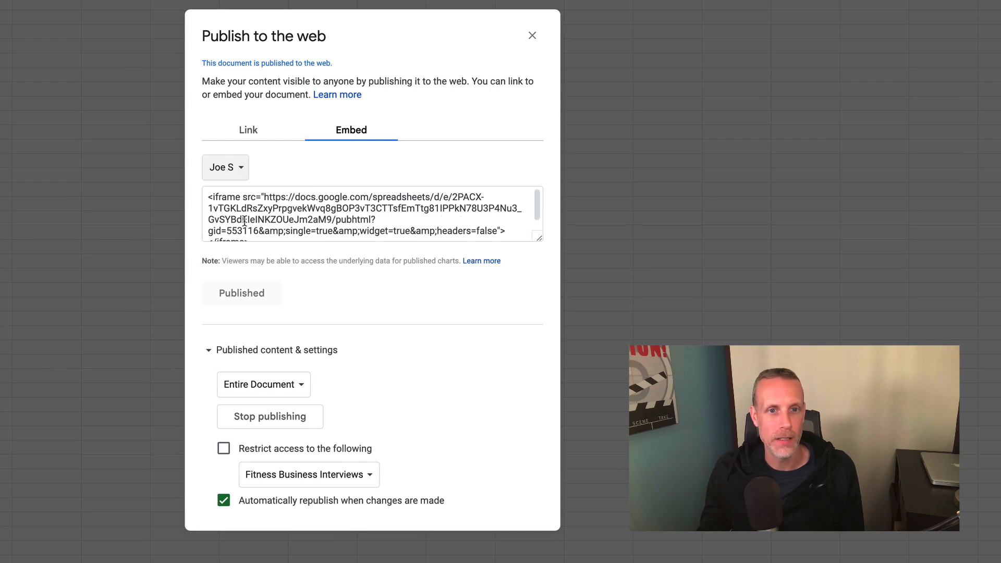
pyautogui.click(297, 215)
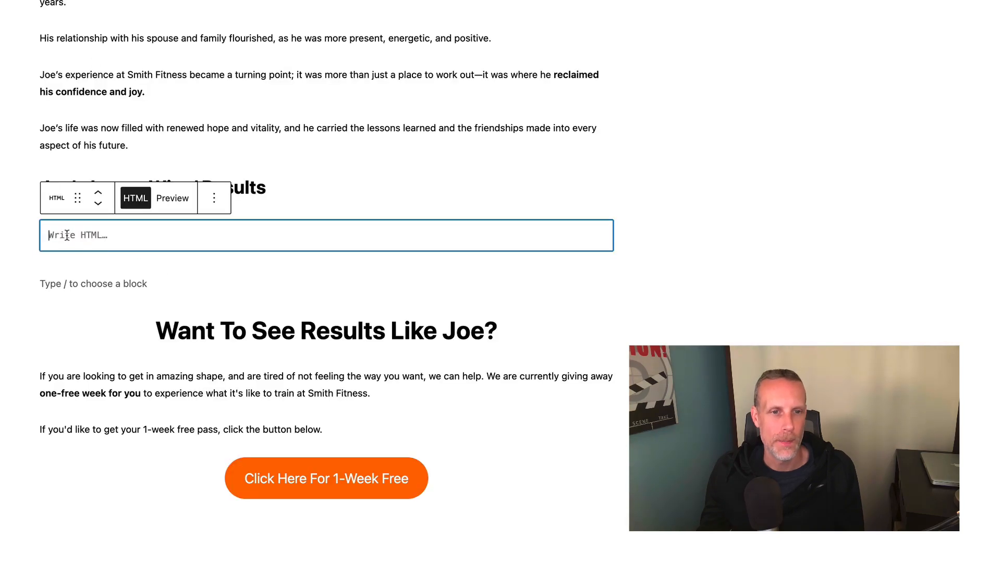
pyautogui.write('<iframe src="https://docs.google.com/spreadsheets/d/e/2PACX-1vTGKLdRsZxyPrpgvekWvq8gBOP3vT3CTTsfEmTtg81IPPkN78U3P4Nu3_GvSYBdEIeINKZOUeJm2aM9/pubhtml?gid=553116&amp;single=true&amp;widget=true&amp;headers=false"></iframe>')
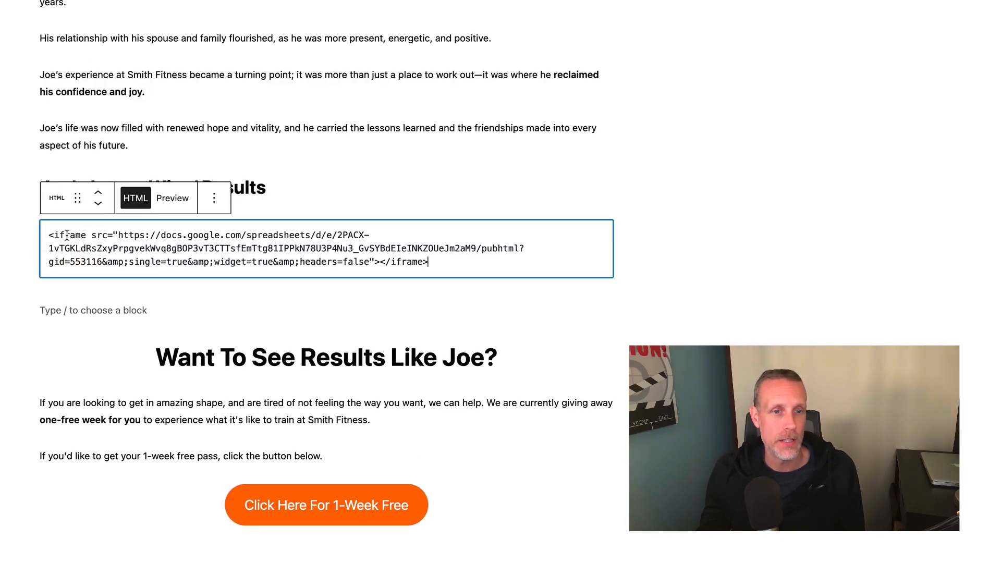
pyautogui.moveTo(431, 261); pyautogui.dragTo(378, 261)
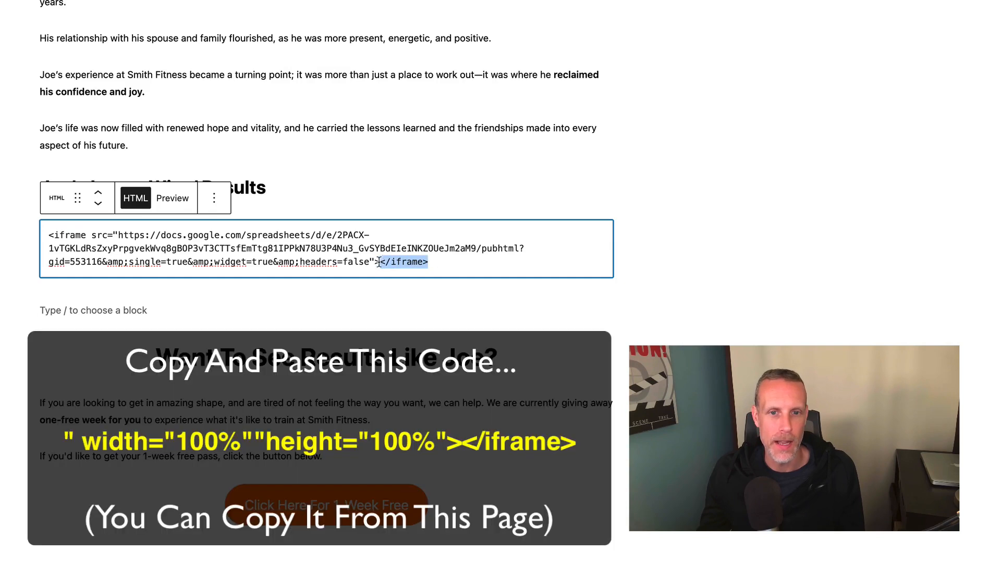
pyautogui.press('BackSpace')
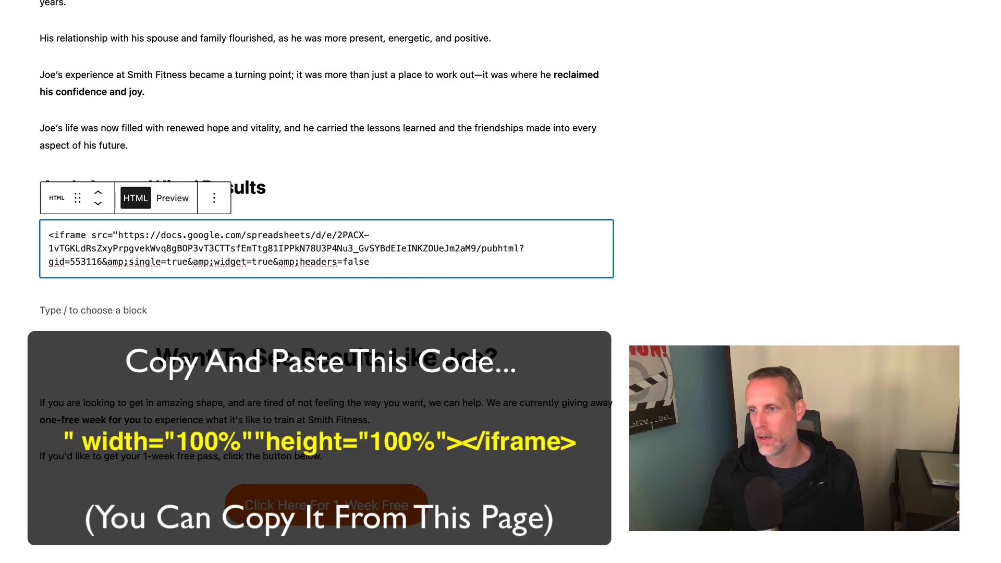
pyautogui.press('super+Tab')
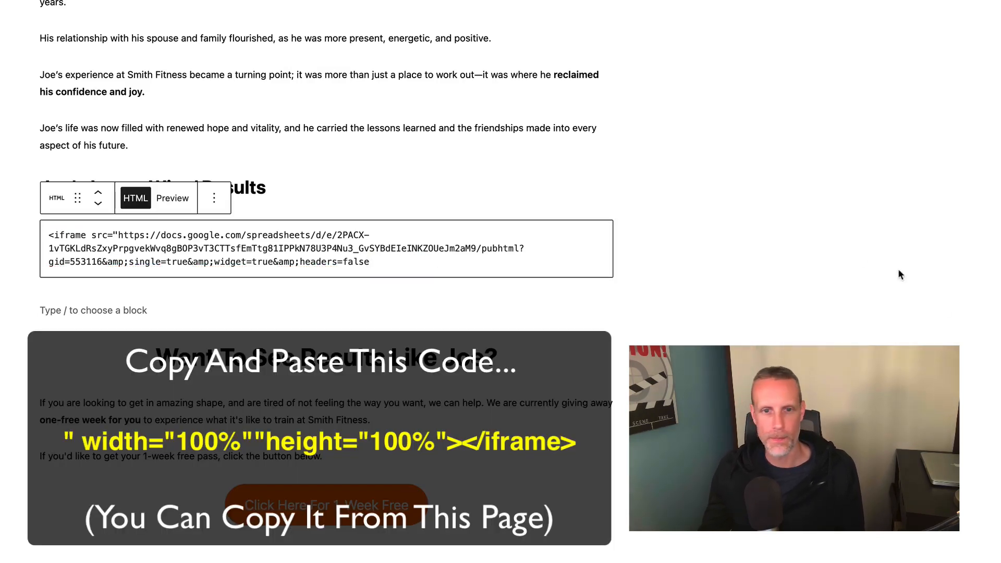
pyautogui.click(376, 262)
pyautogui.write('" width="100%" "height="100%"></iframe>')
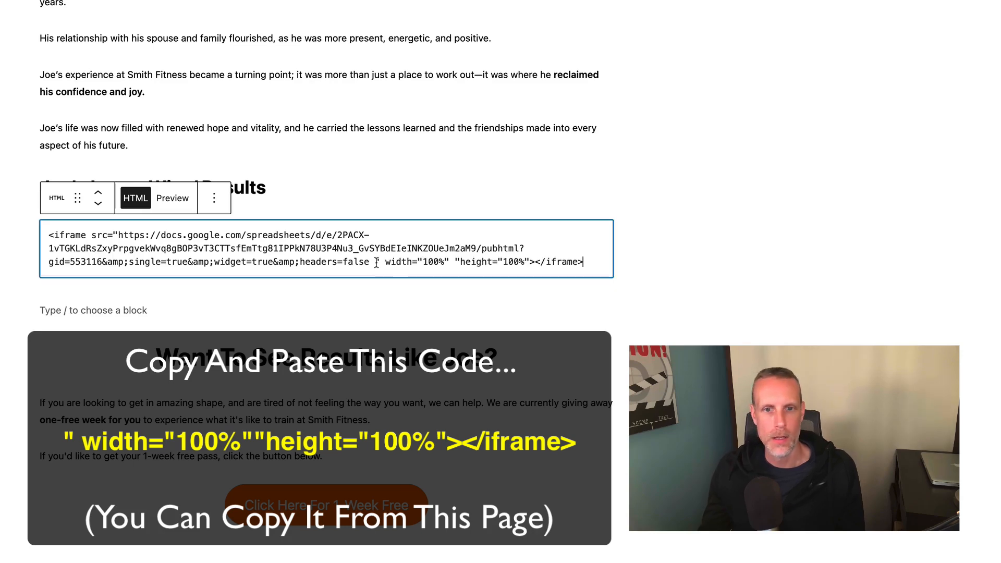
pyautogui.click(176, 201)
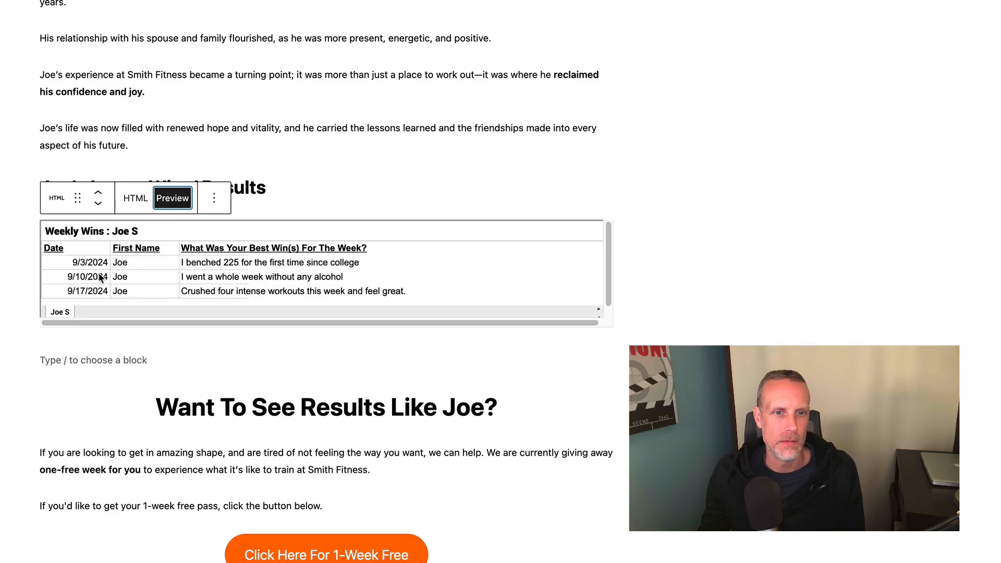
# Scroll down Joe's published post to the embedded table of his three dated weekly wins.
pyautogui.scroll(-3, 100, 278)
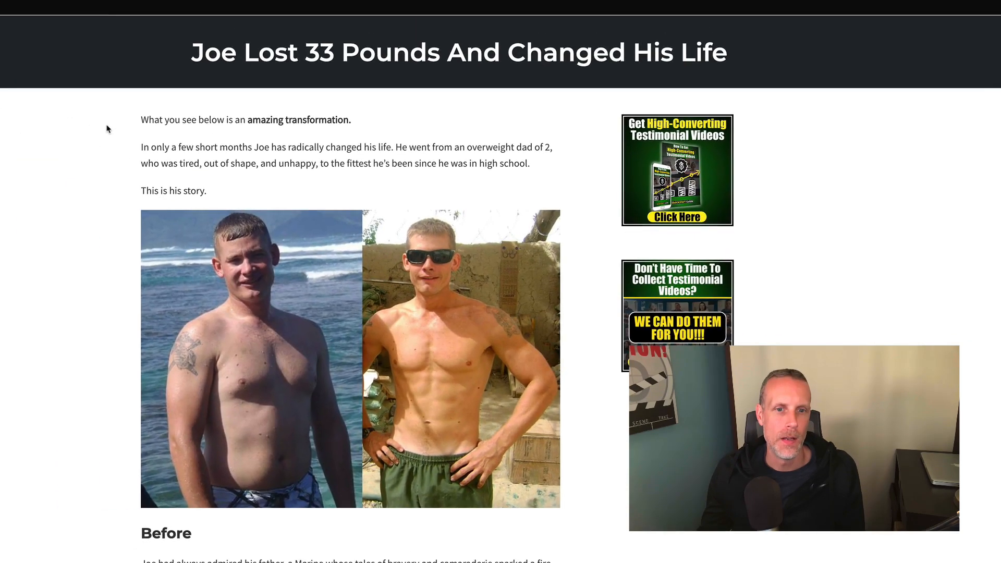
pyautogui.scroll(-8, 105, 129)
pyautogui.scroll(-10, 106, 130)
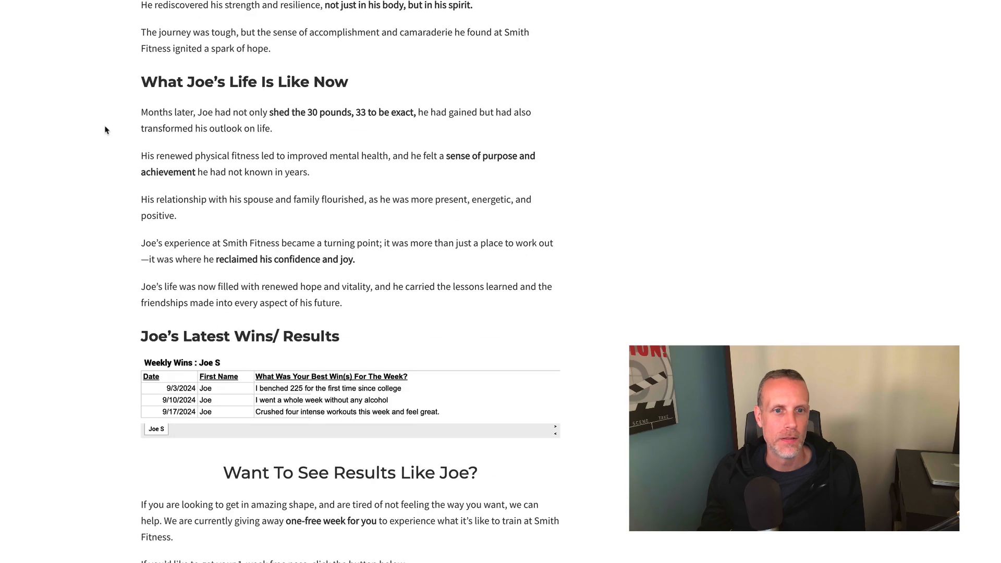
pyautogui.scroll(-1, 253, 318)
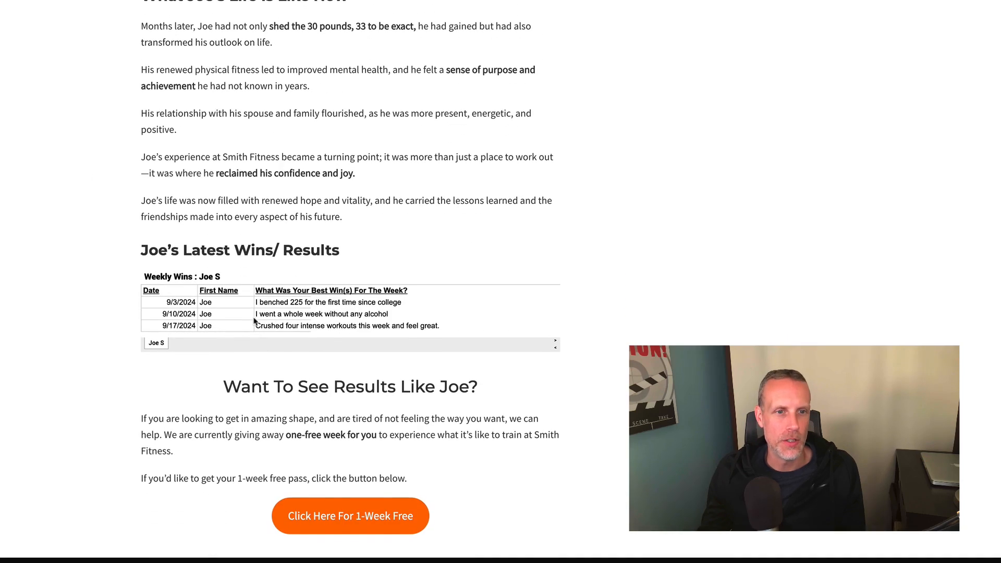